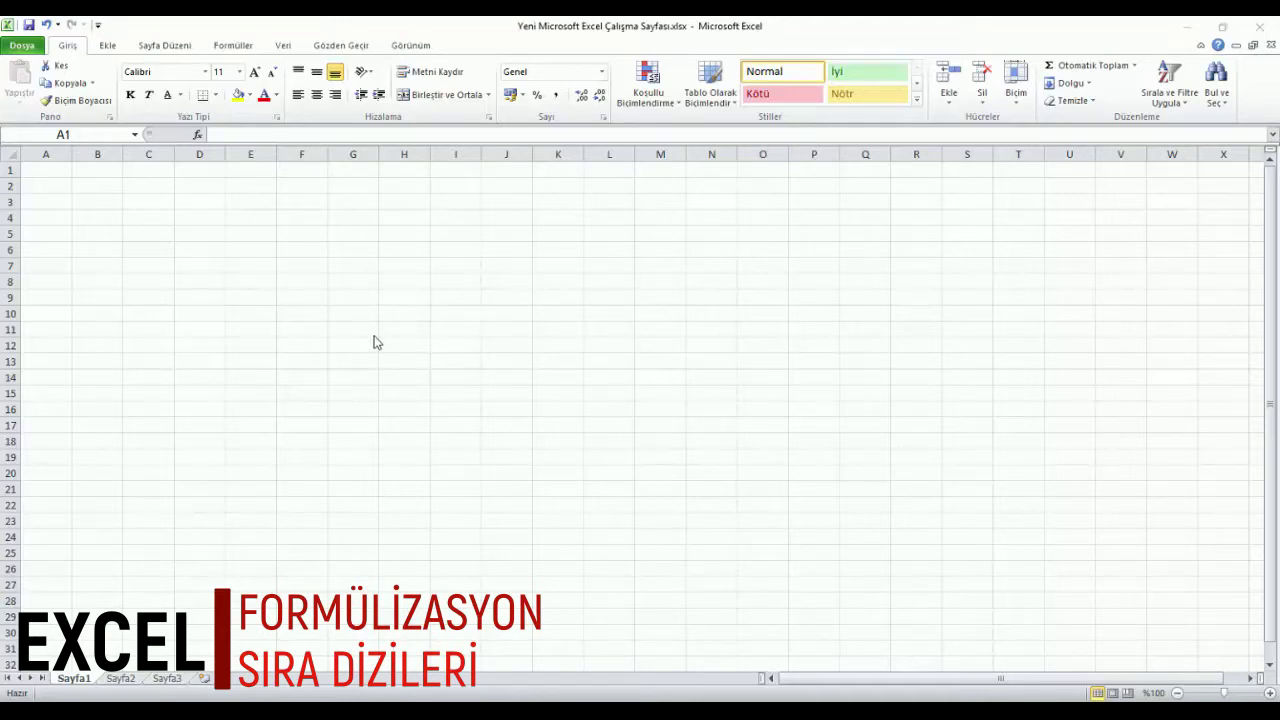
Enter 1 and 2 in A3:A4 and fill the number series 1–25 down to A27
left_click(46, 202)
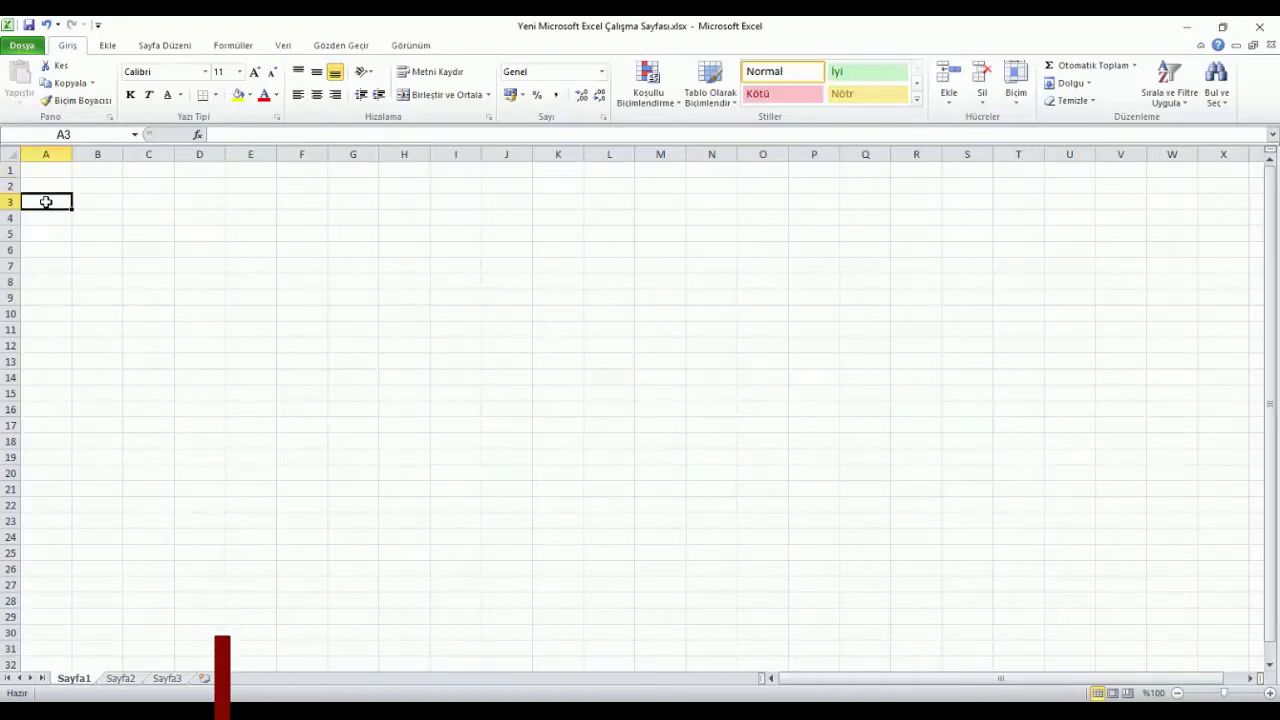
type("1")
key("Return")
type("2")
left_click(51, 231)
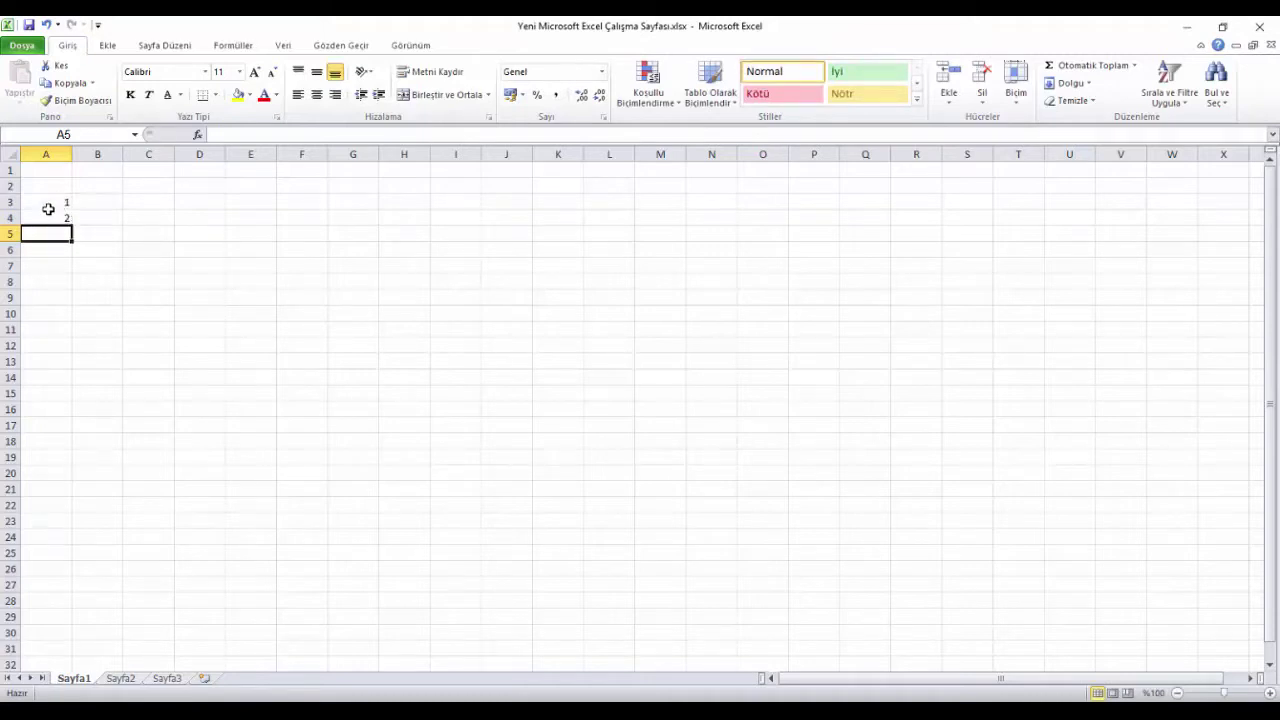
left_click_drag(46, 204, 46, 218)
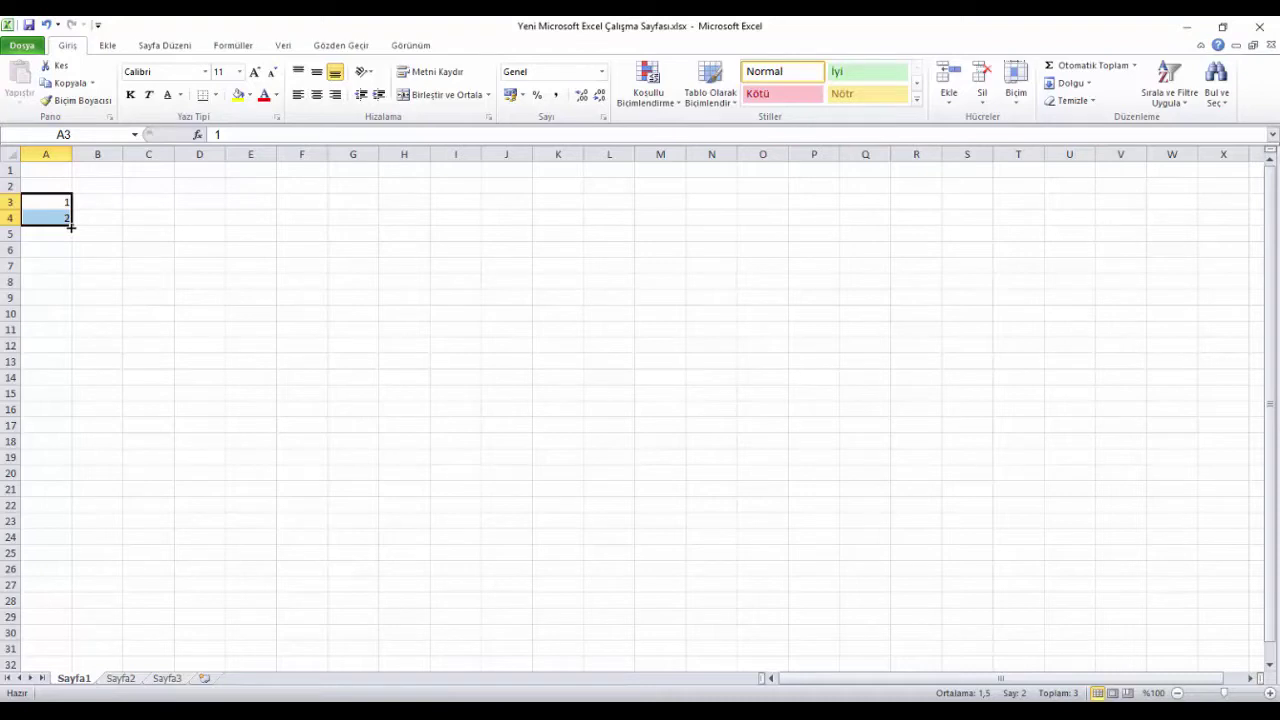
left_click_drag(71, 227, 77, 587)
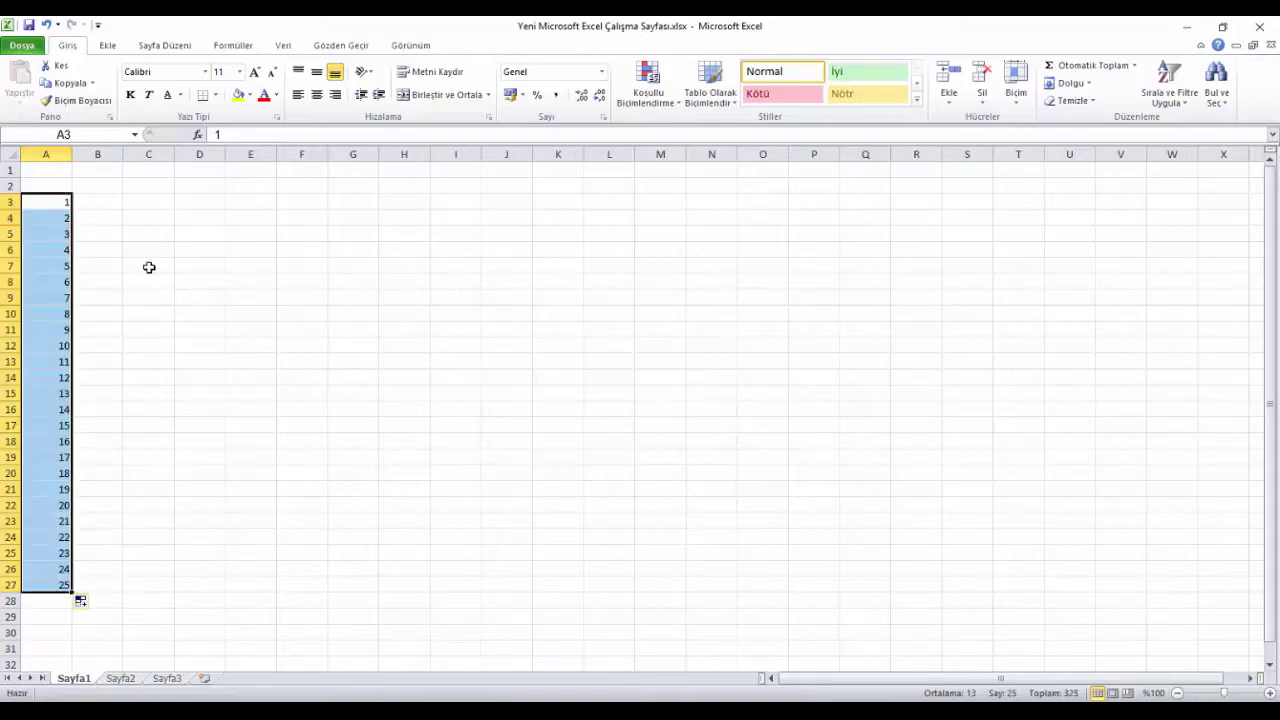
left_click(111, 202)
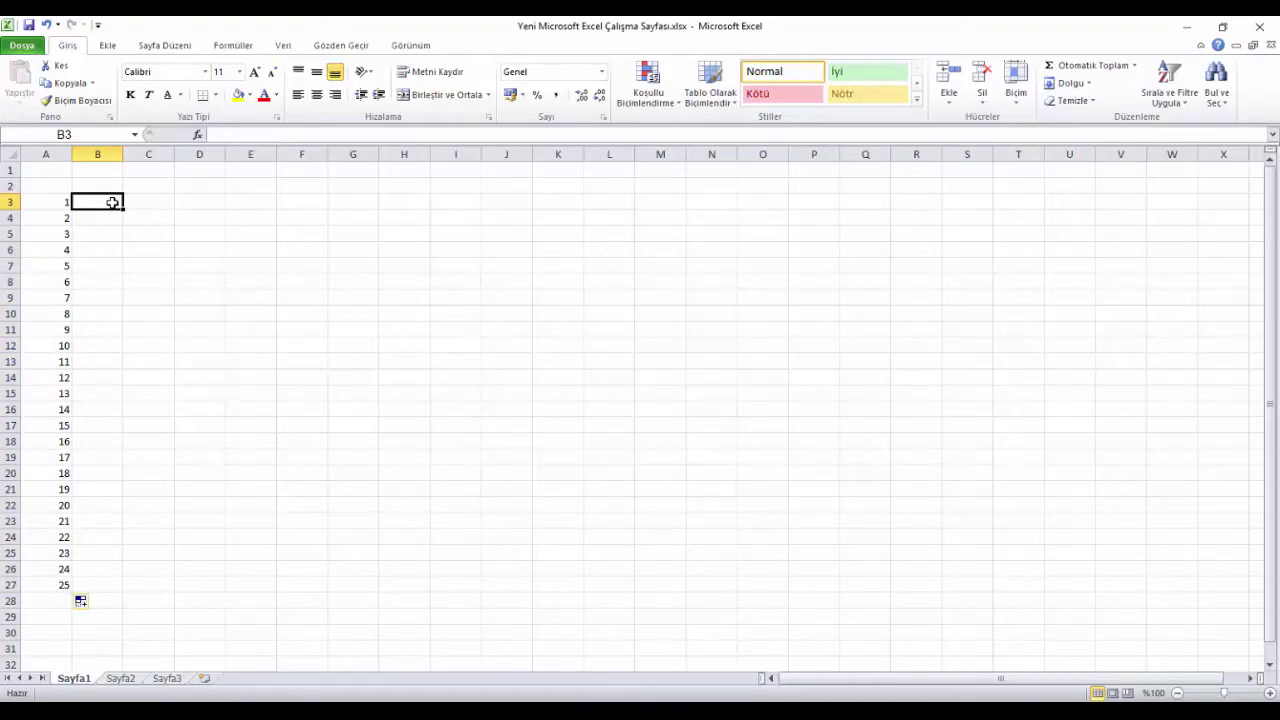
Enter ocak and şubat in B3:B4 and fill the month names down to B26
type("ocak")
key("Return")
type("şubat")
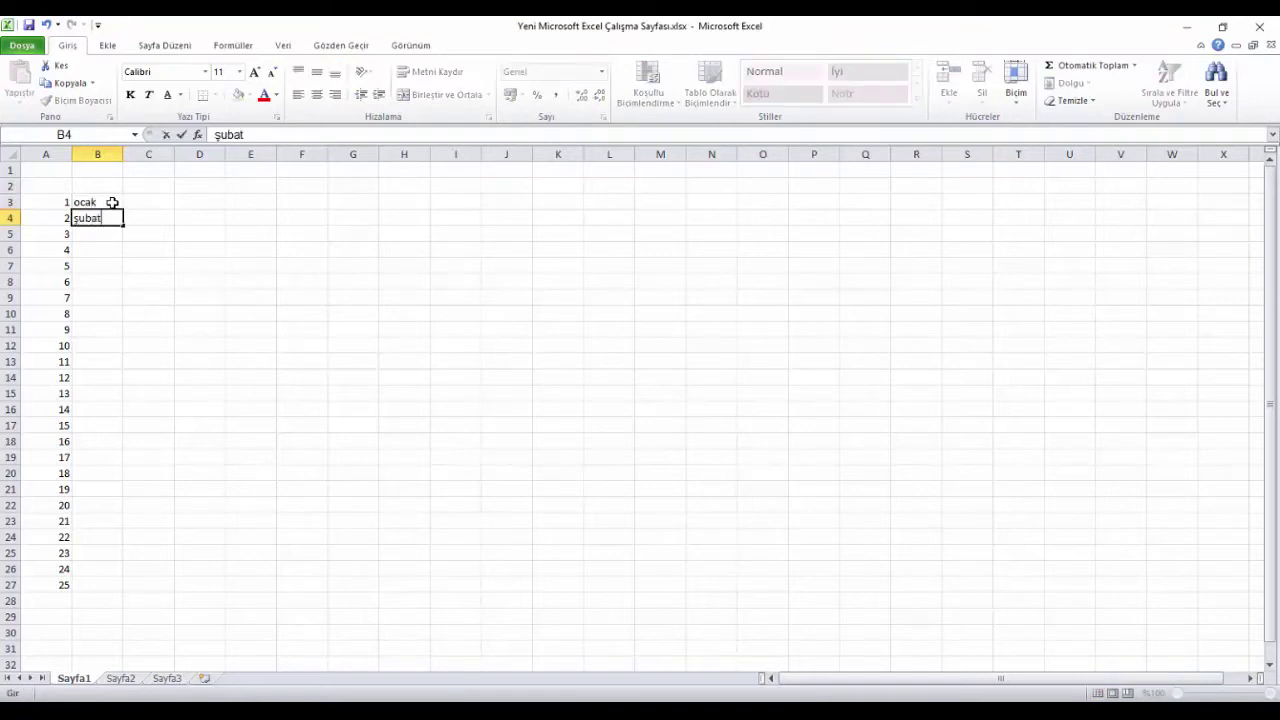
left_click(137, 237)
mouse_move(95, 203)
left_mouse_down()
mouse_move(122, 225)
mouse_move(96, 577)
left_mouse_up()
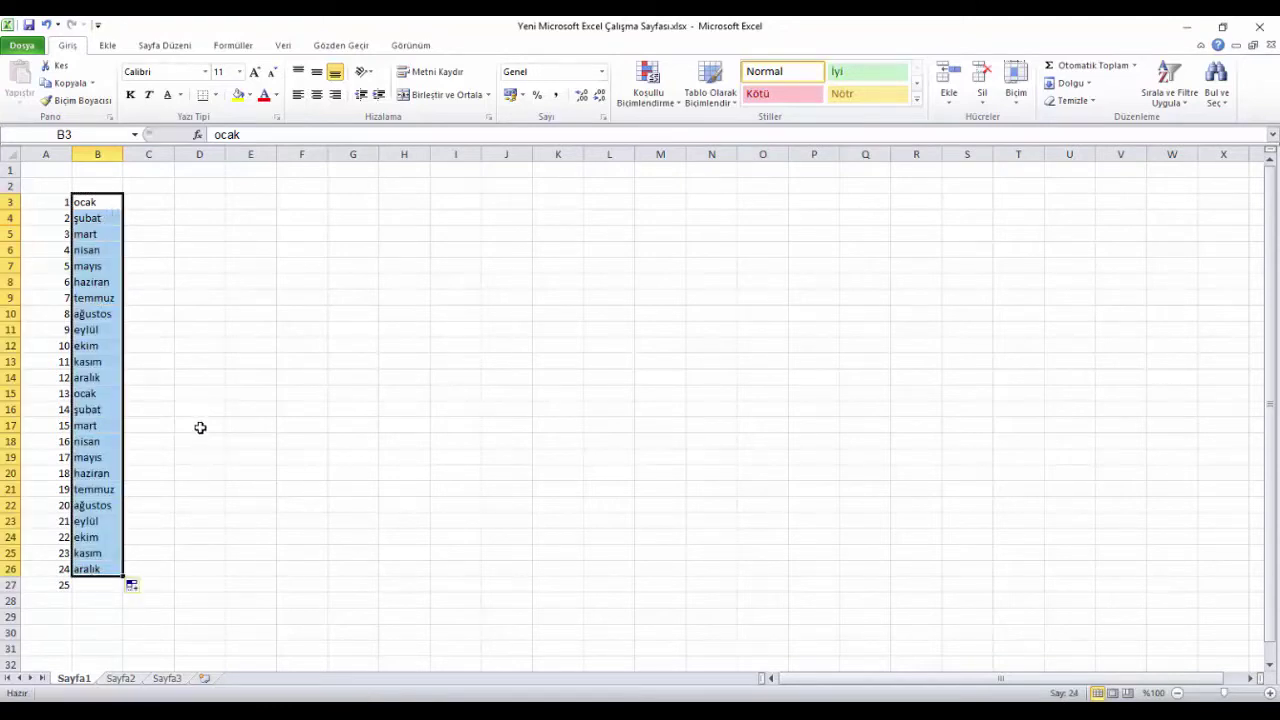
left_click(161, 202)
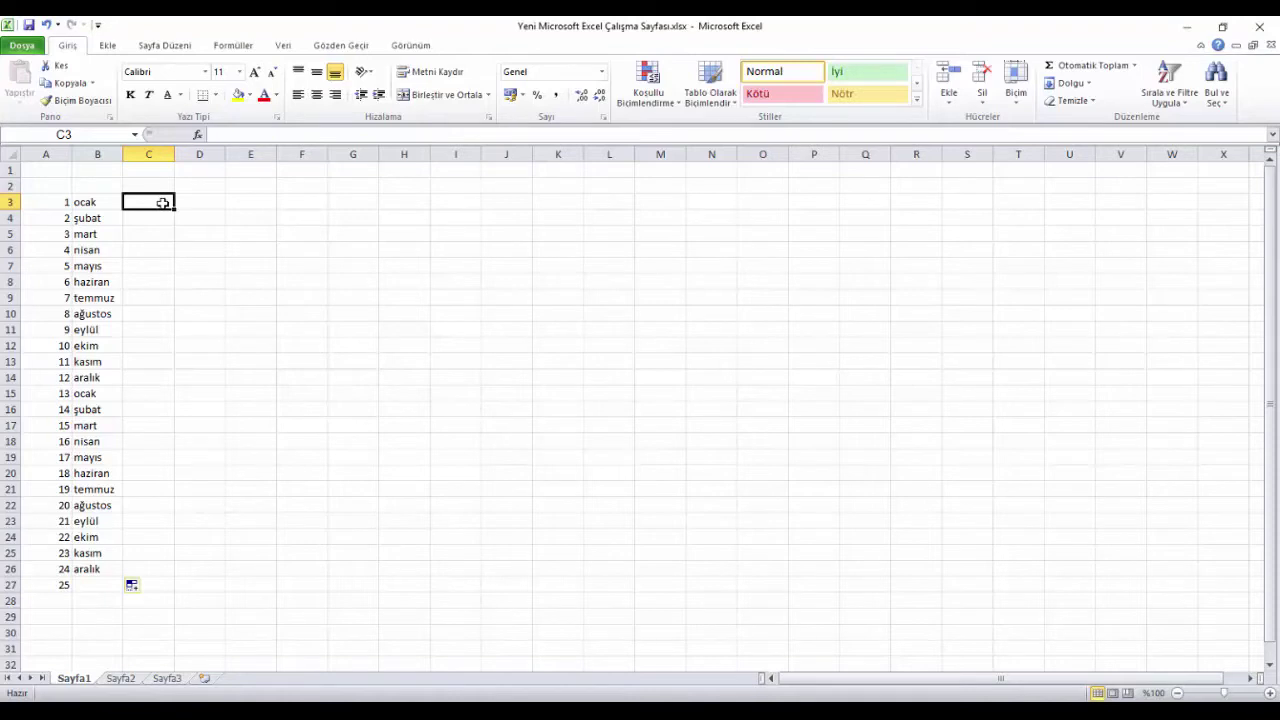
Enter 2, 7 and 4 in C3, D3 and E3, then select the table range A3:E28
type("2")
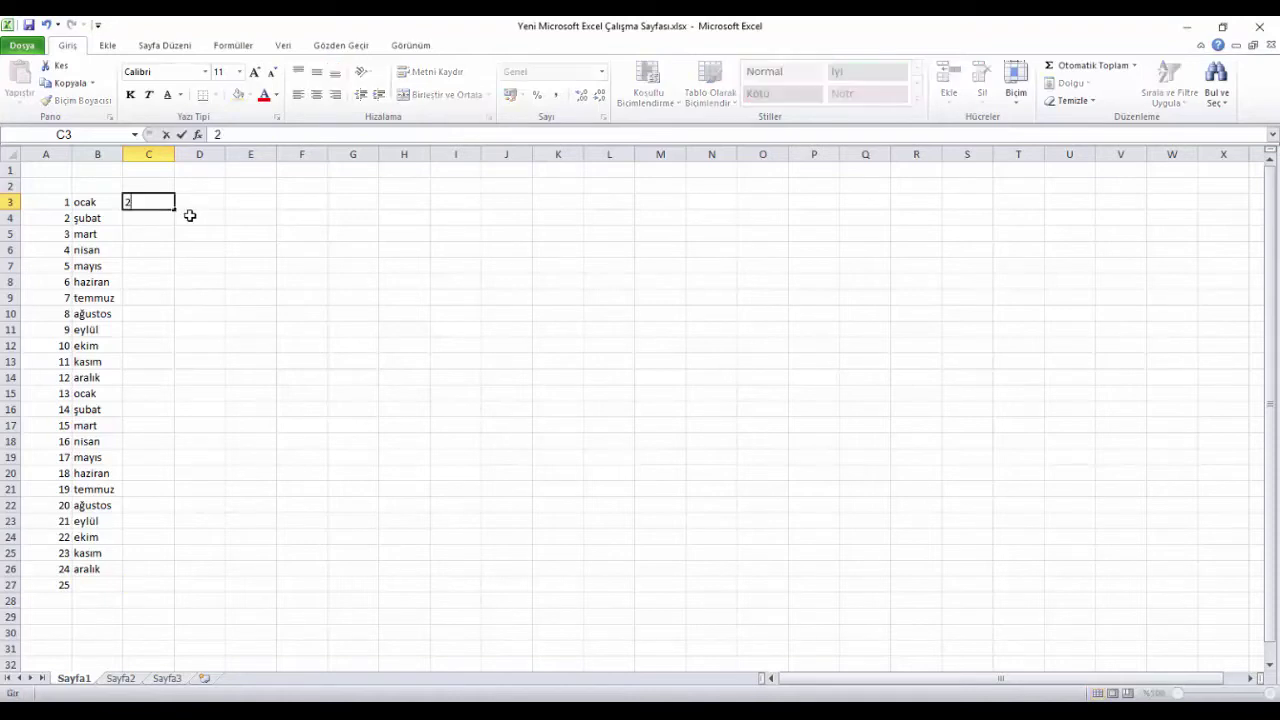
left_click(203, 203)
type("7")
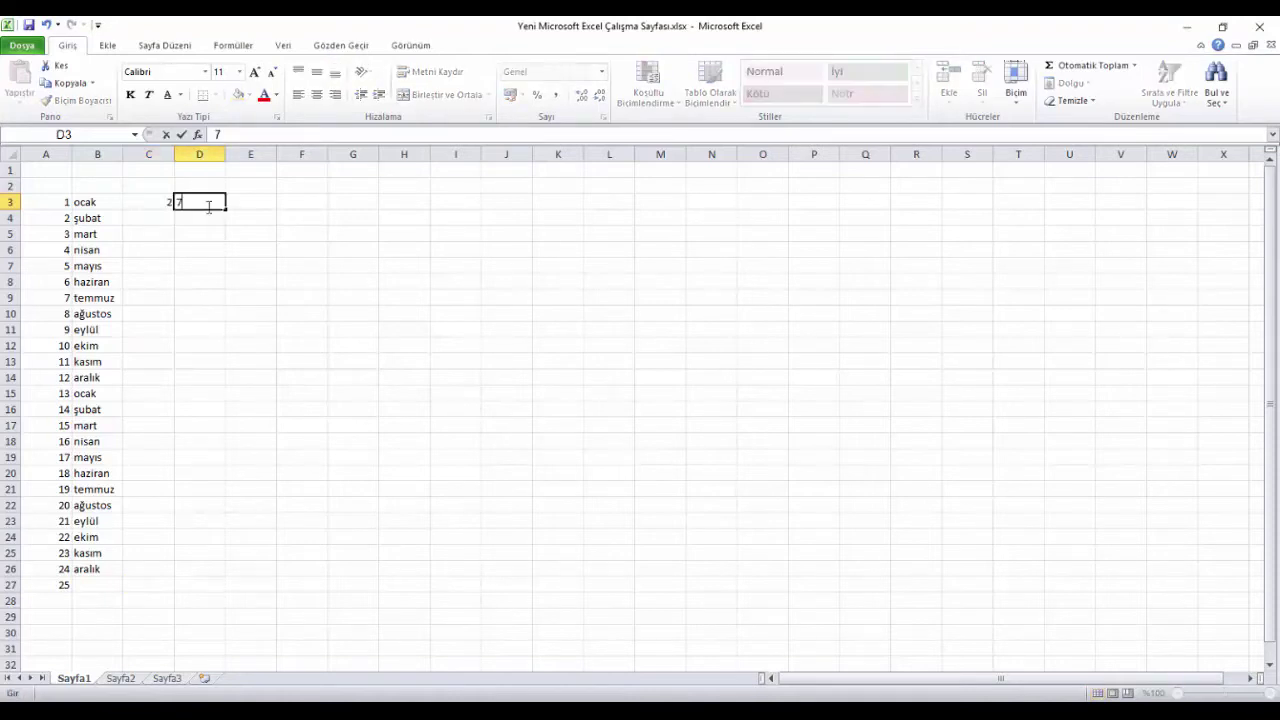
left_click(263, 201)
type("4")
left_click(294, 201)
left_click_drag(31, 204, 238, 538)
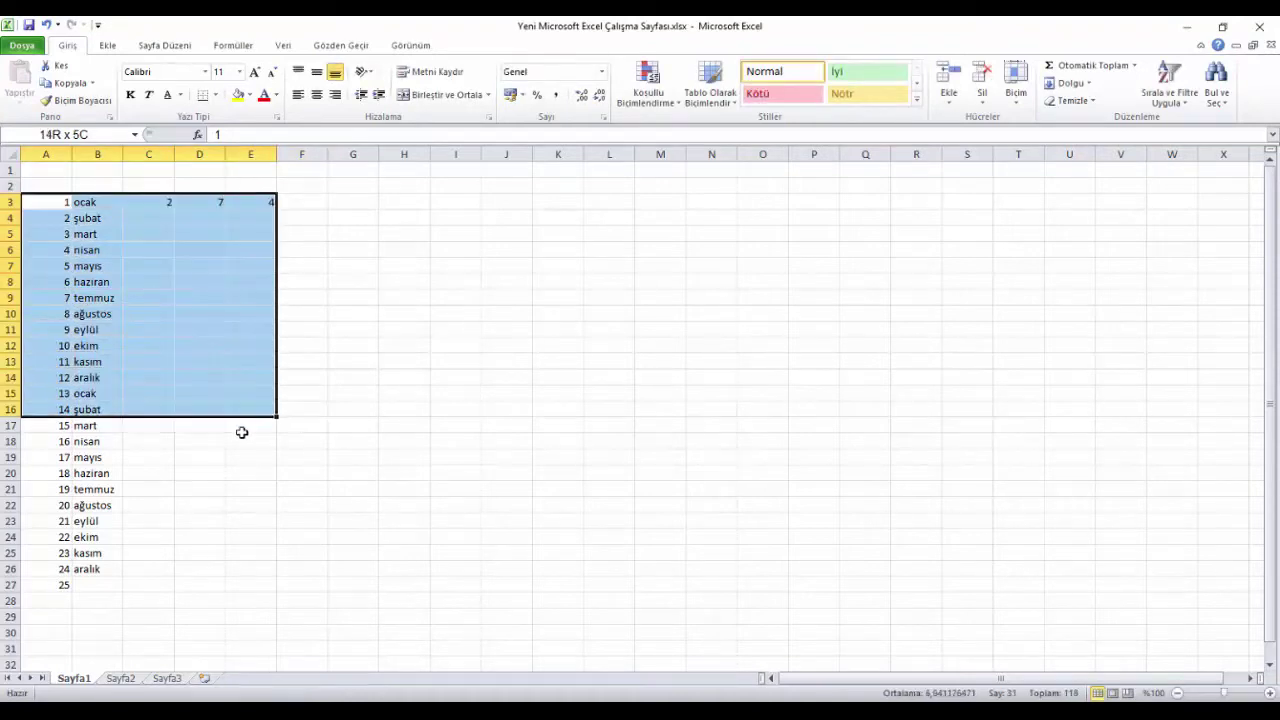
left_click_drag(238, 538, 247, 593)
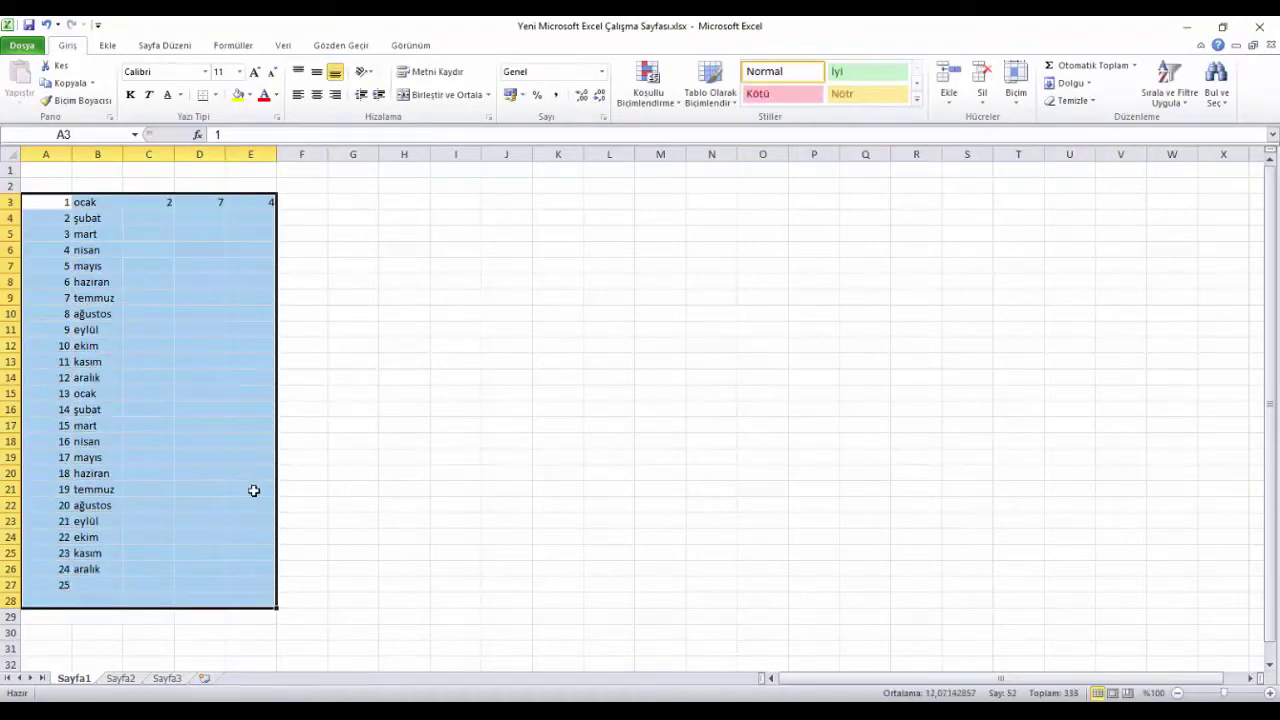
Give A3:E28 outline and inside borders through Hücreleri Biçimlendir, then center the cell contents
right_click(214, 420)
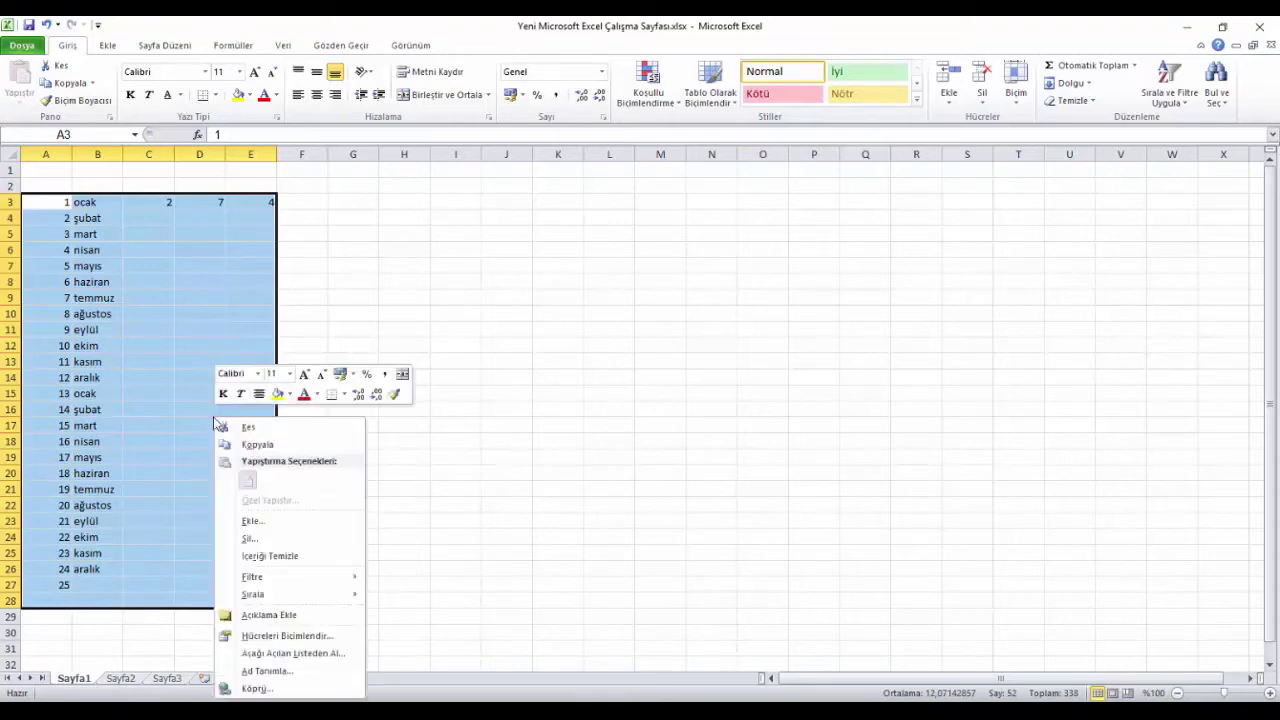
left_click(282, 638)
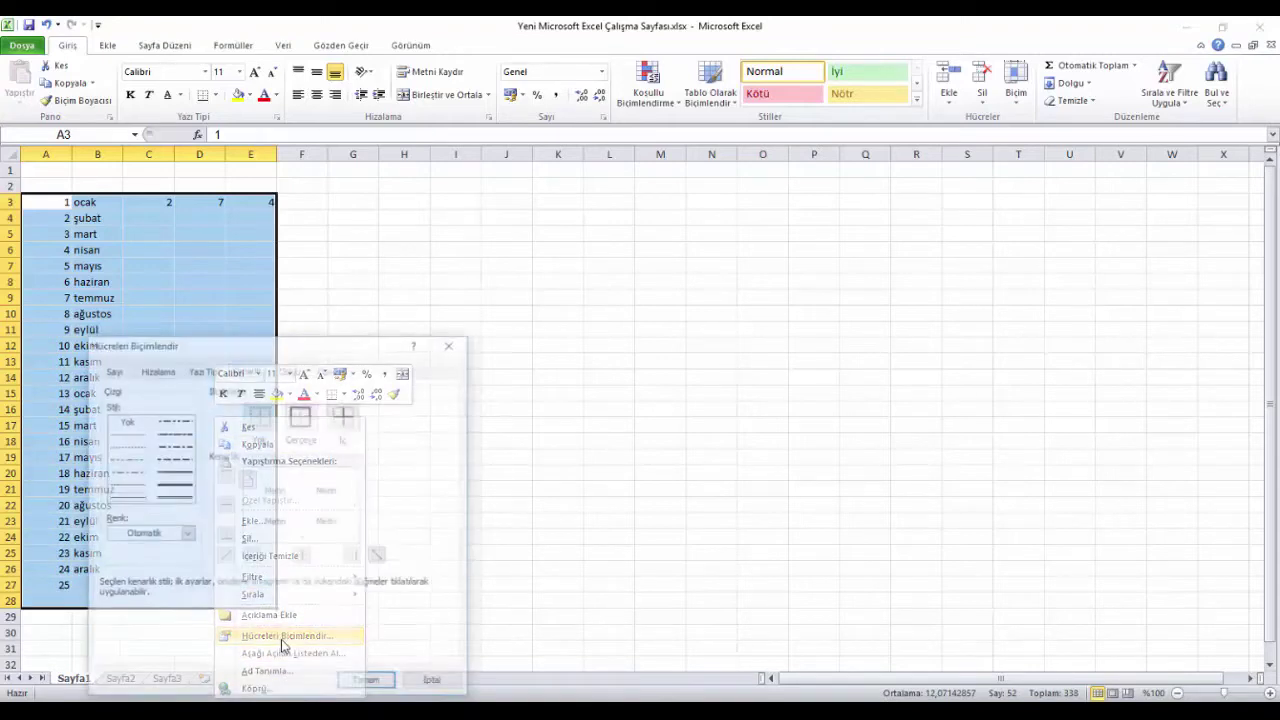
left_click(301, 415)
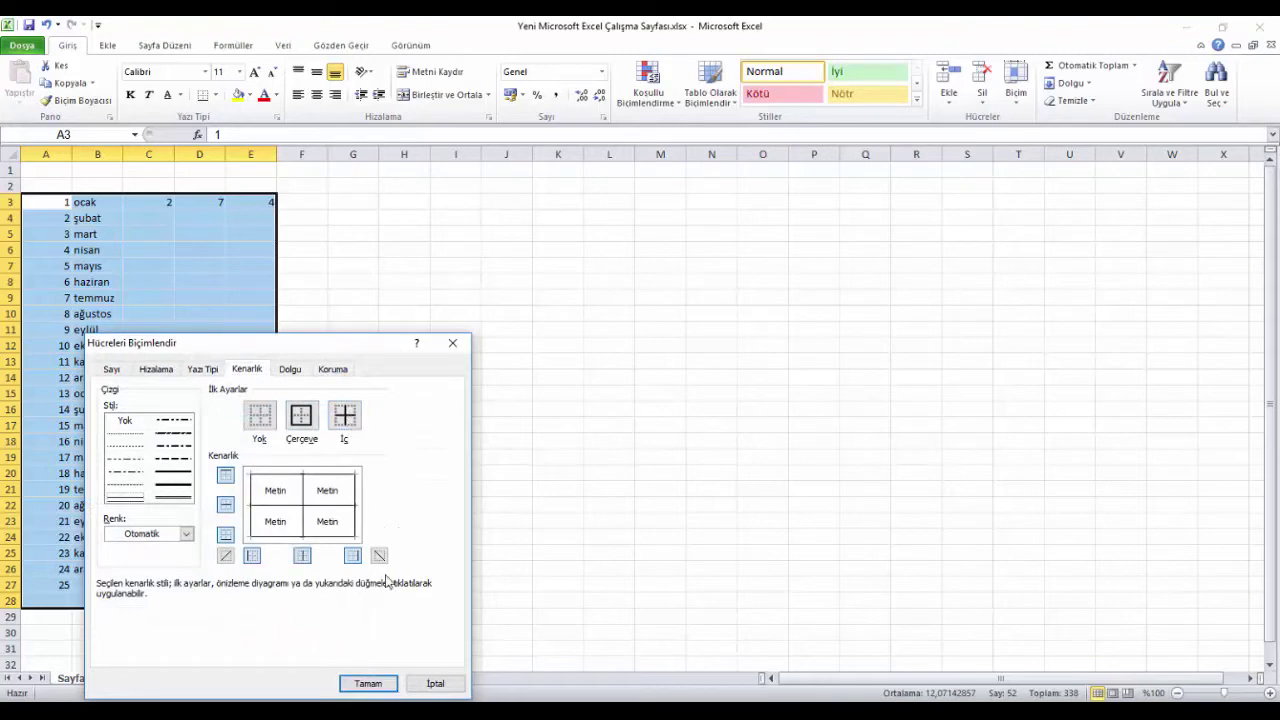
left_click(367, 683)
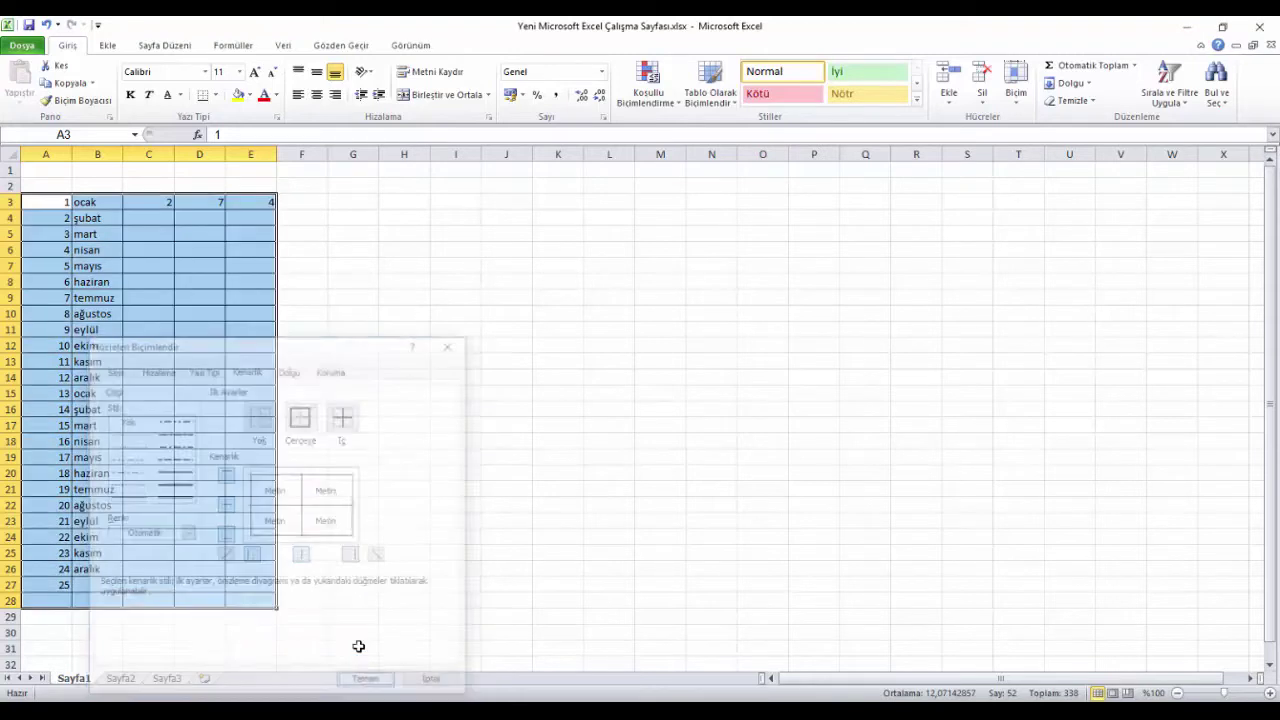
left_click(316, 94)
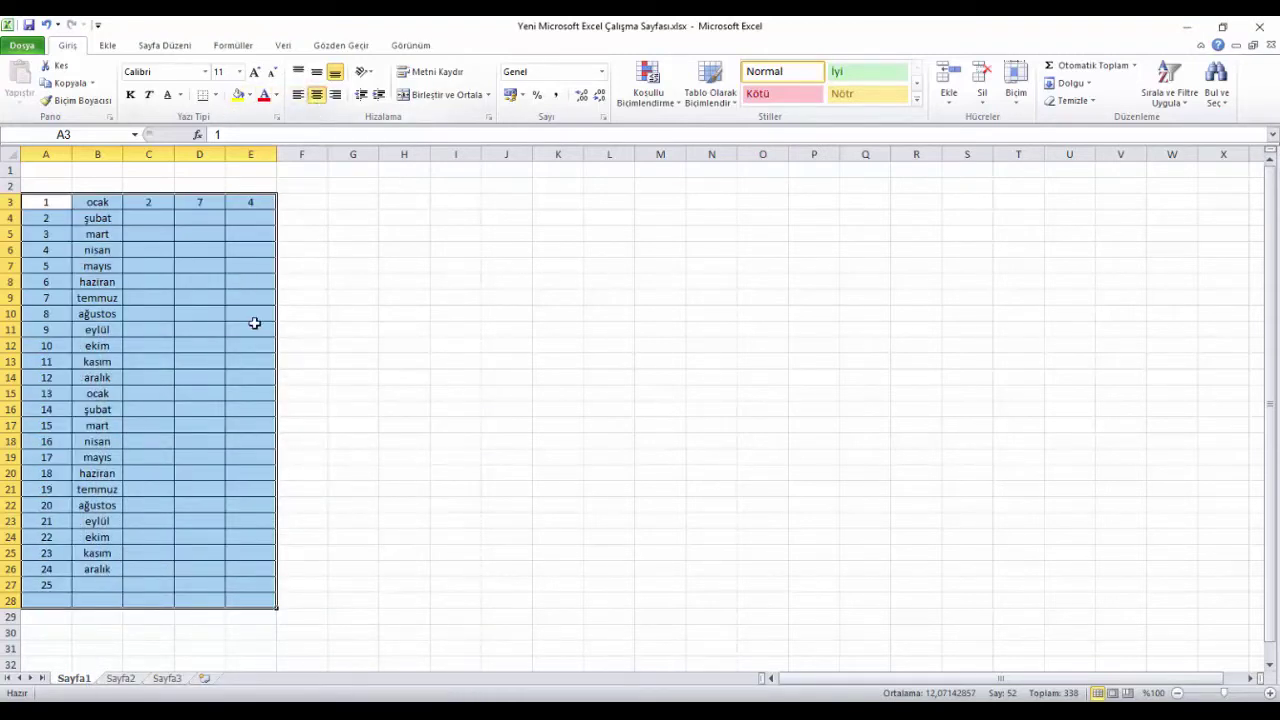
scroll(213, 325, "up", 1)
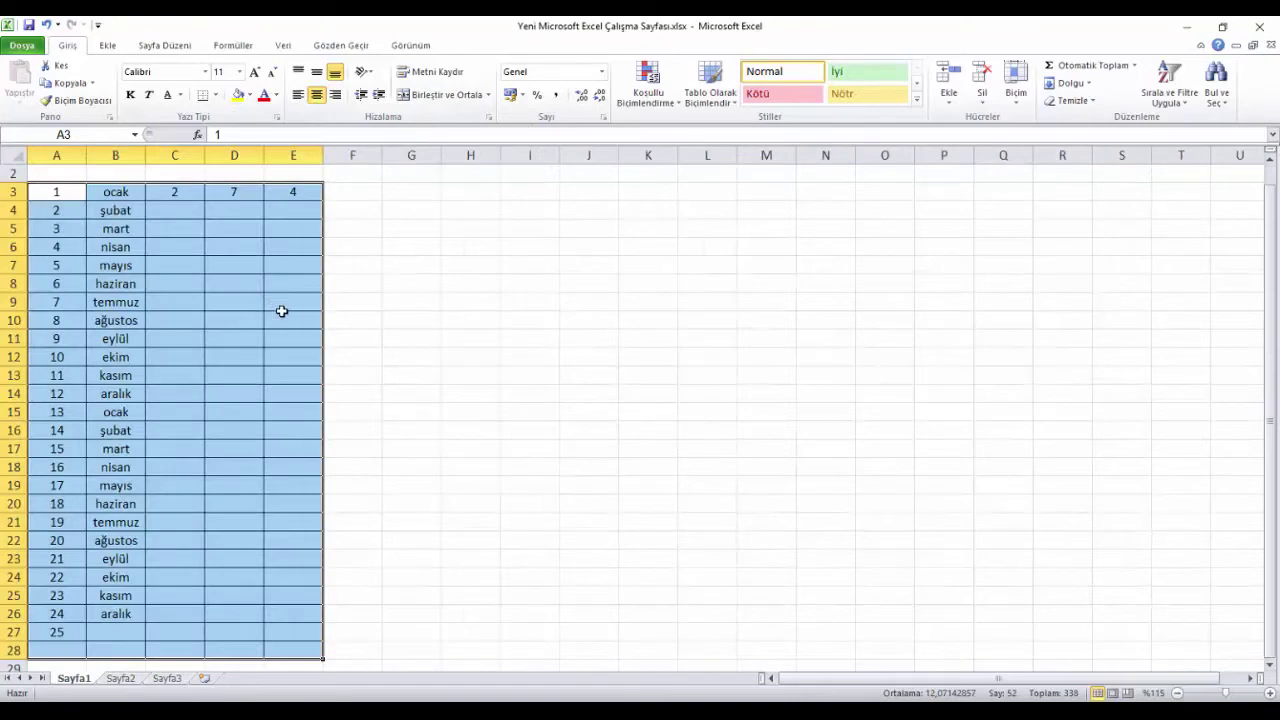
left_click(302, 218)
left_click(358, 191)
left_click(398, 193)
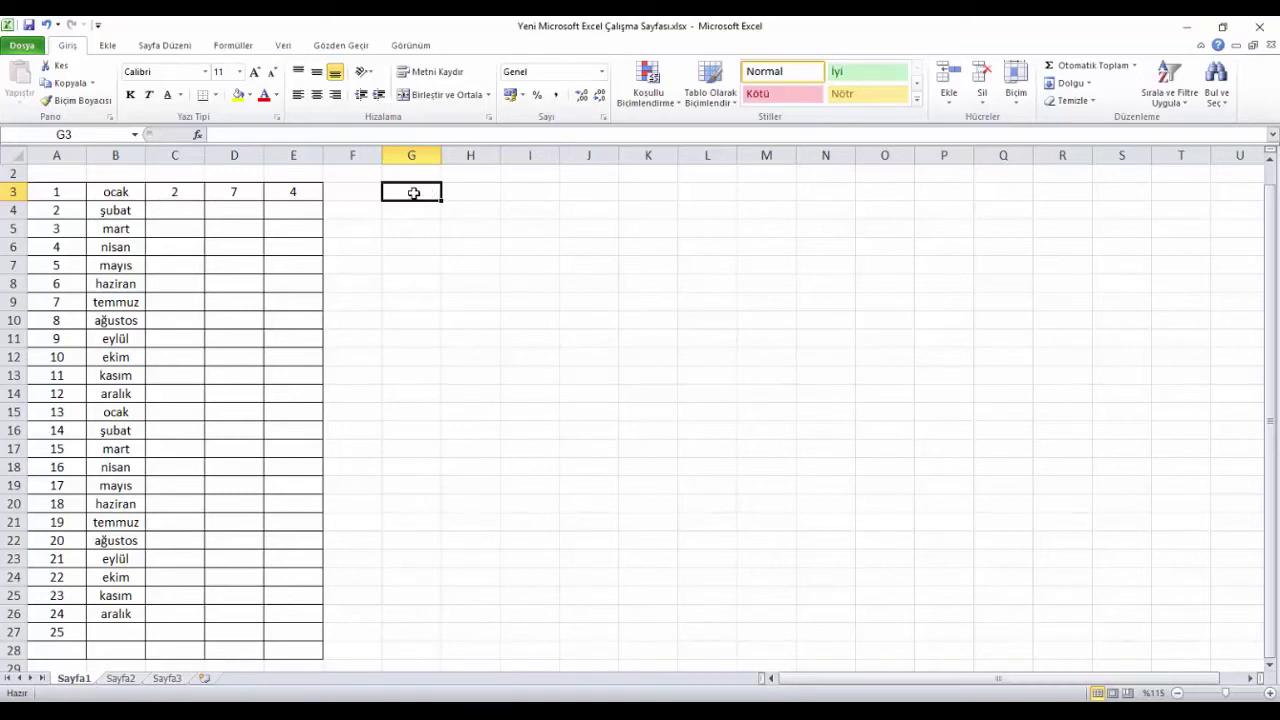
left_click(1091, 75)
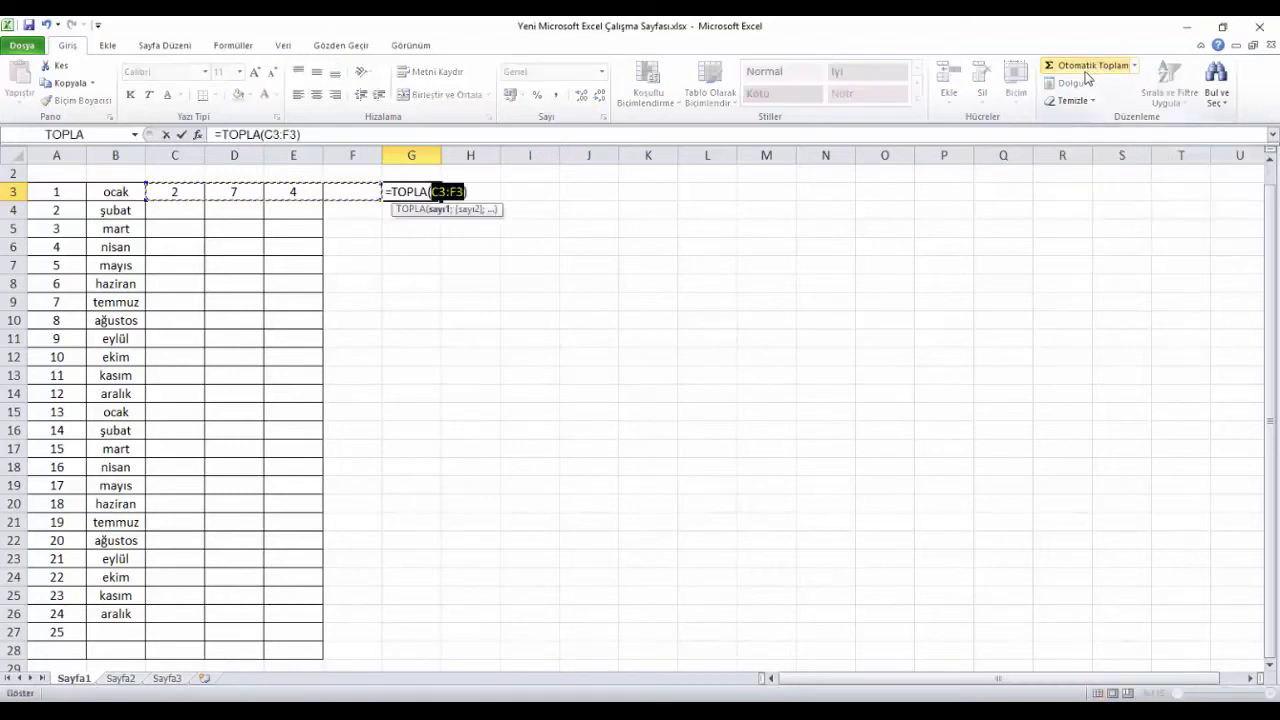
Put =TOPLA(C3:E3) in G3 via AutoSum, showing 13, and fill it down to G18
left_click(172, 192)
left_click_drag(172, 192, 287, 195)
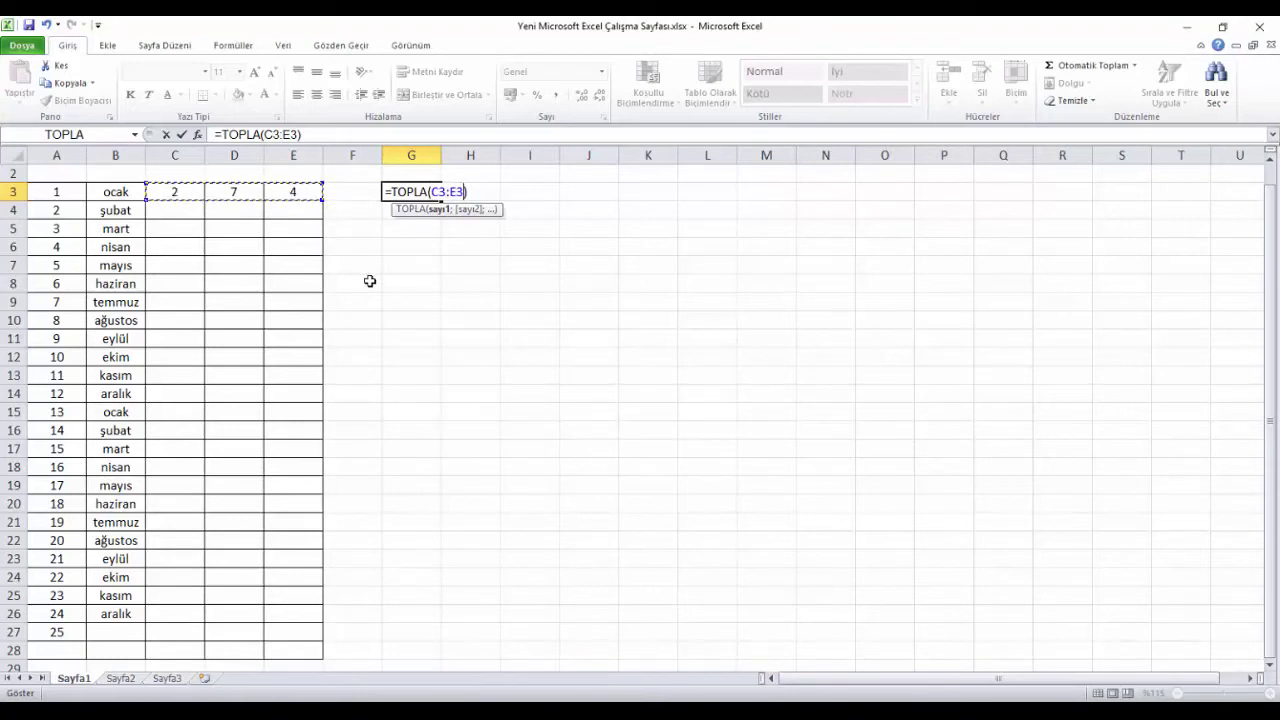
key("Return")
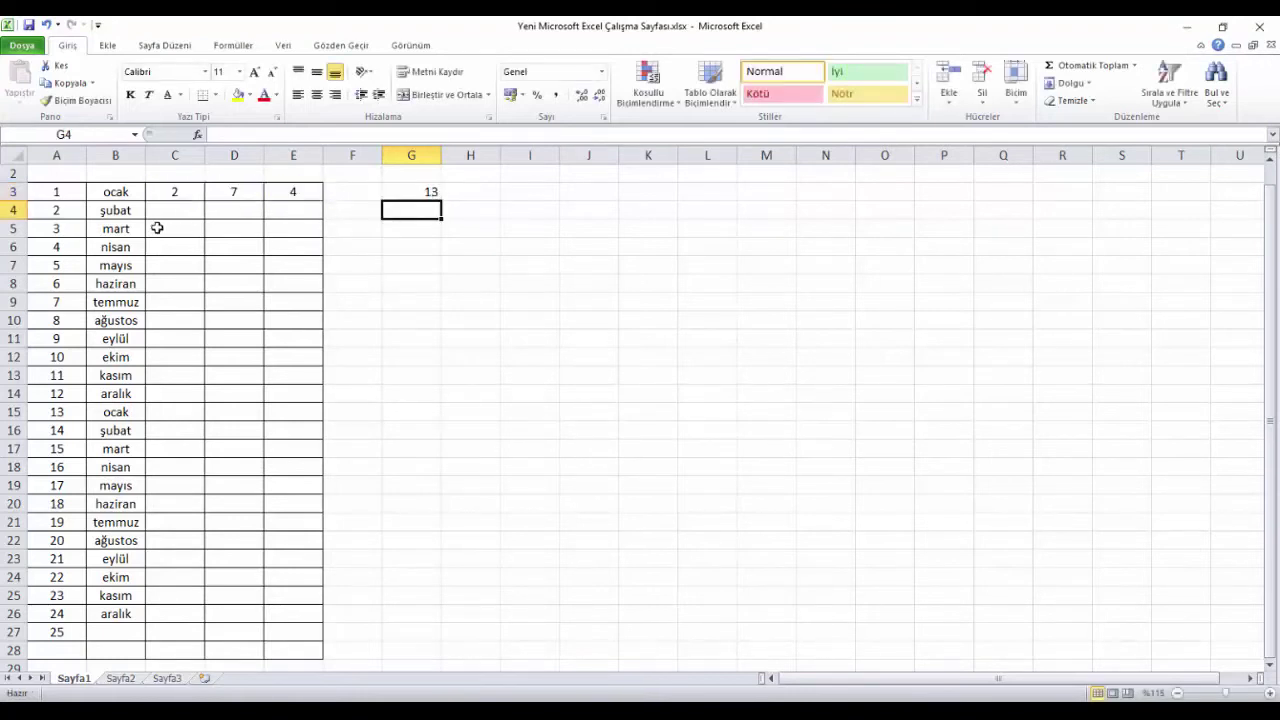
left_click(429, 191)
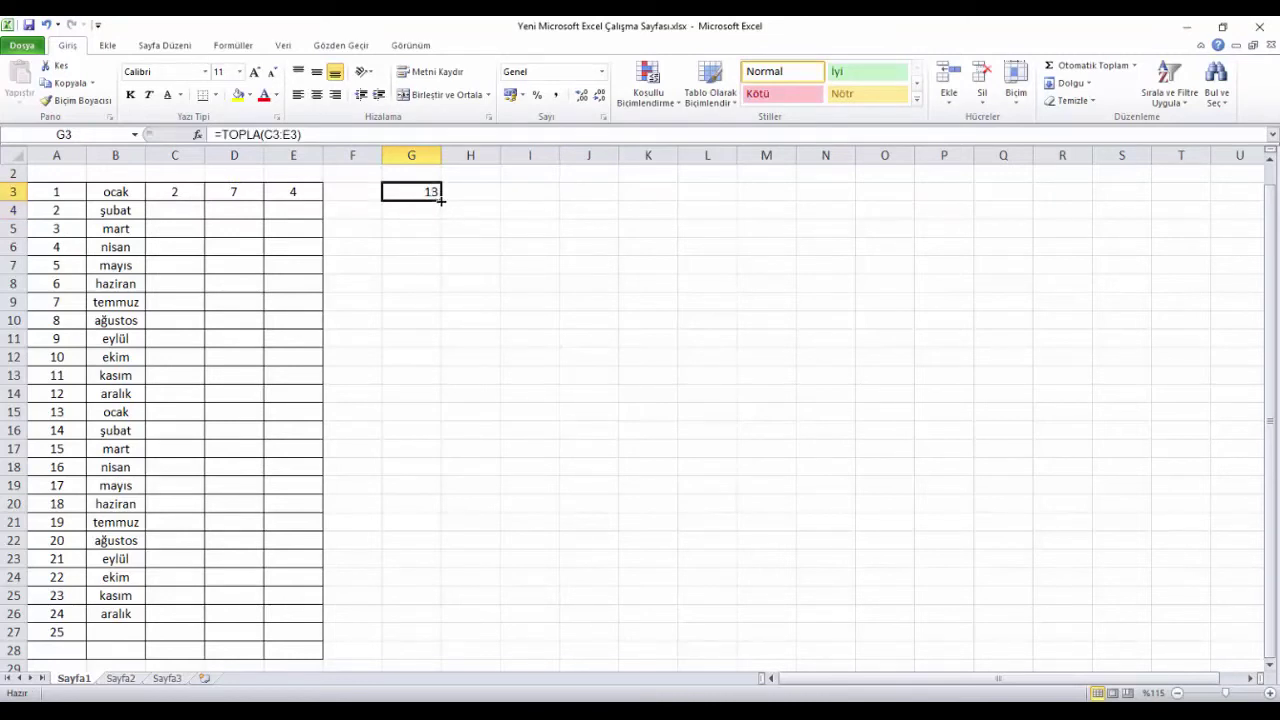
left_click_drag(441, 200, 432, 472)
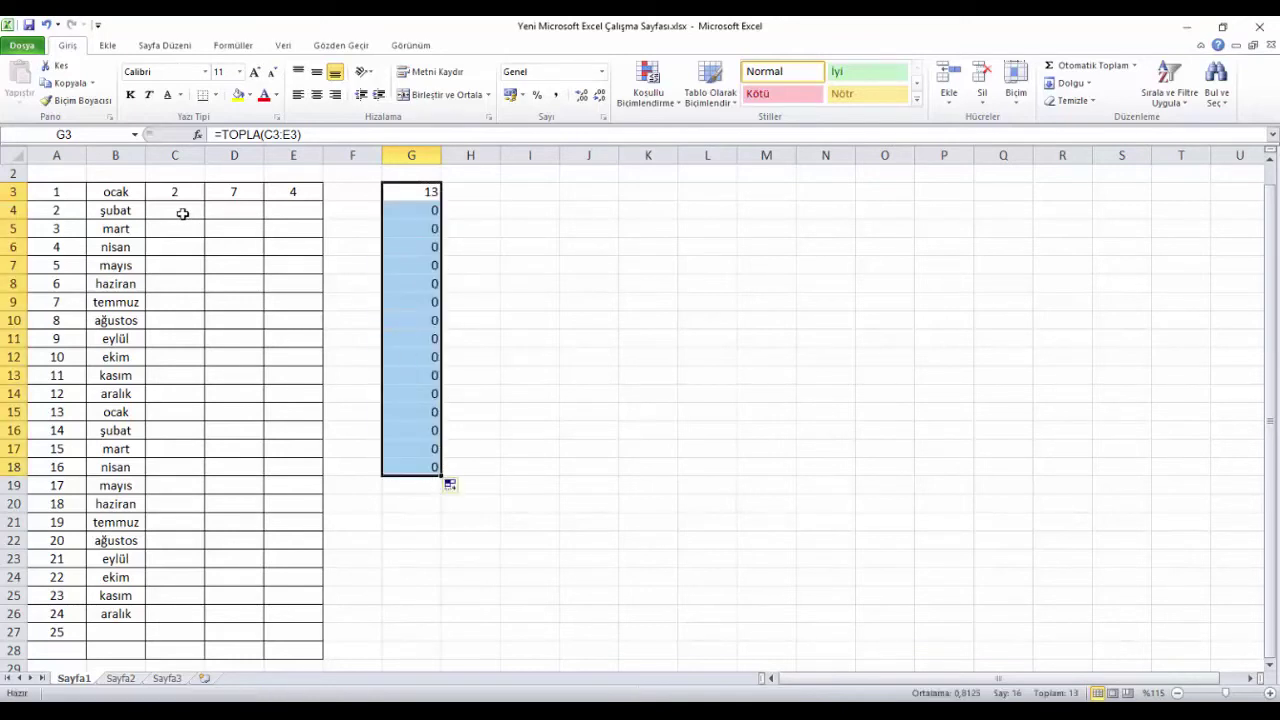
Enter 4, 2 and 8 in C4, D4 and E4 so G4 totals 14
left_click(182, 214)
type("4")
left_click(254, 207)
type("2")
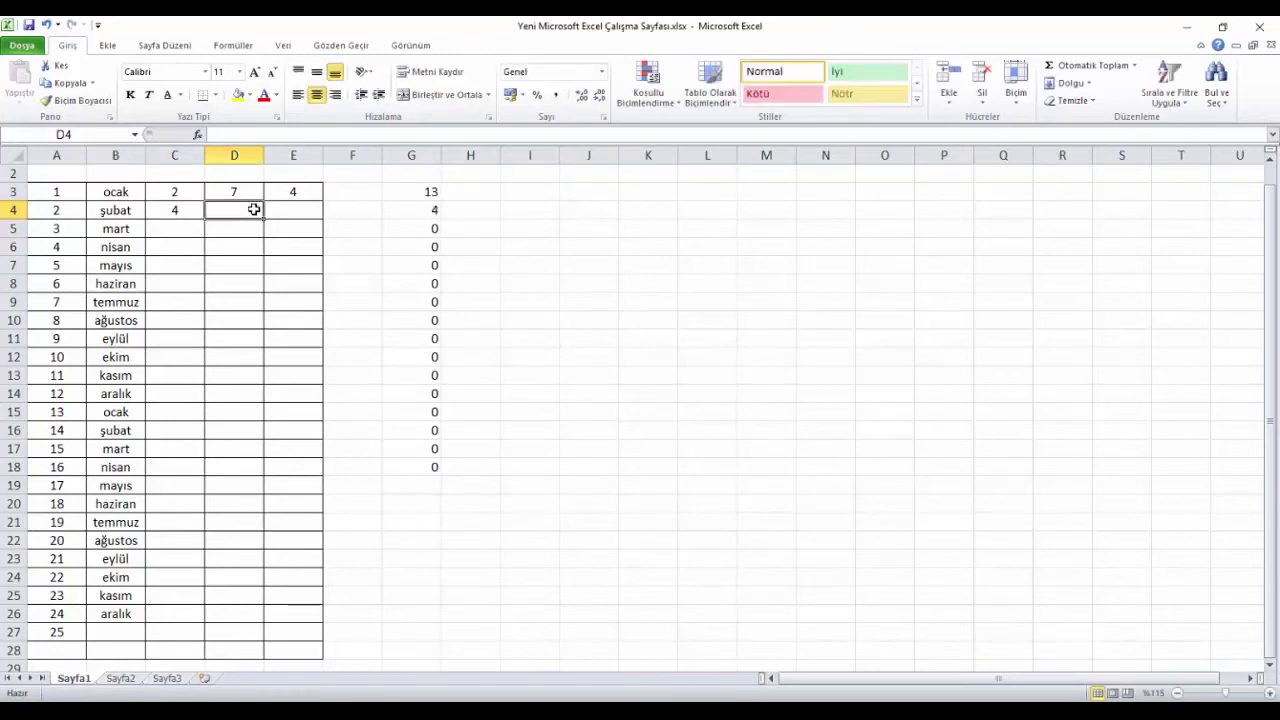
left_click(290, 207)
type("8")
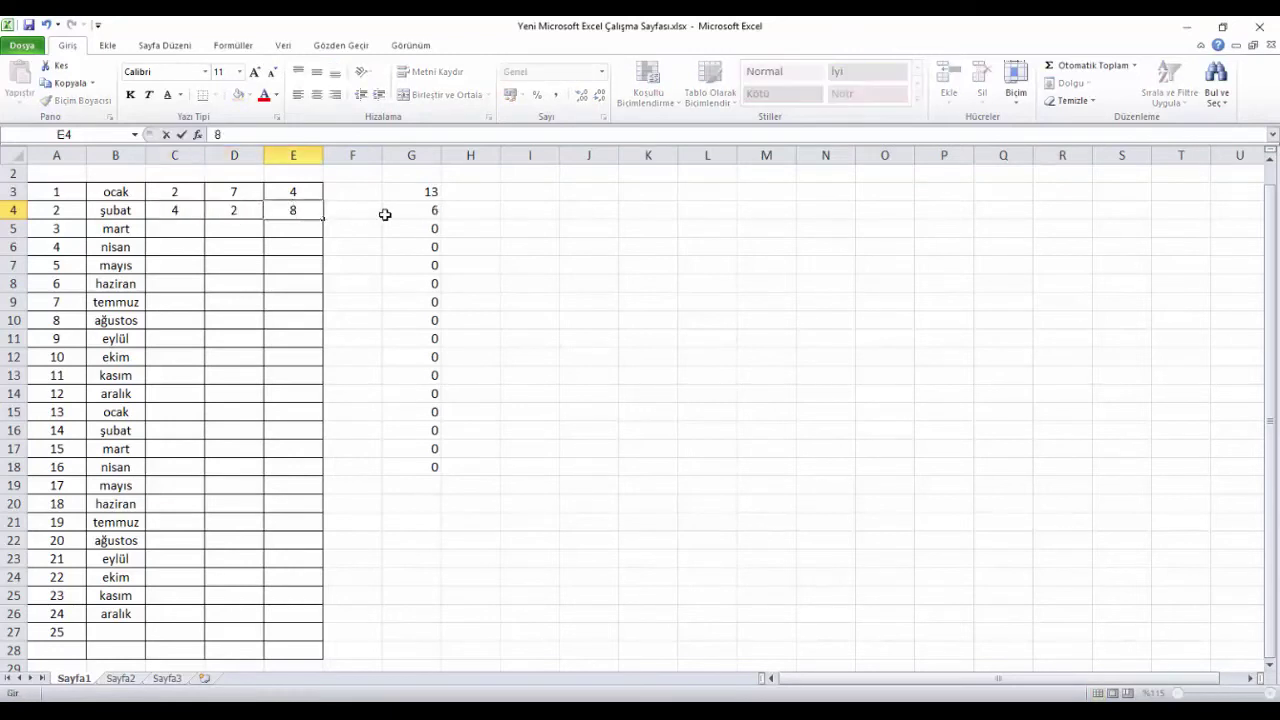
left_click(388, 211)
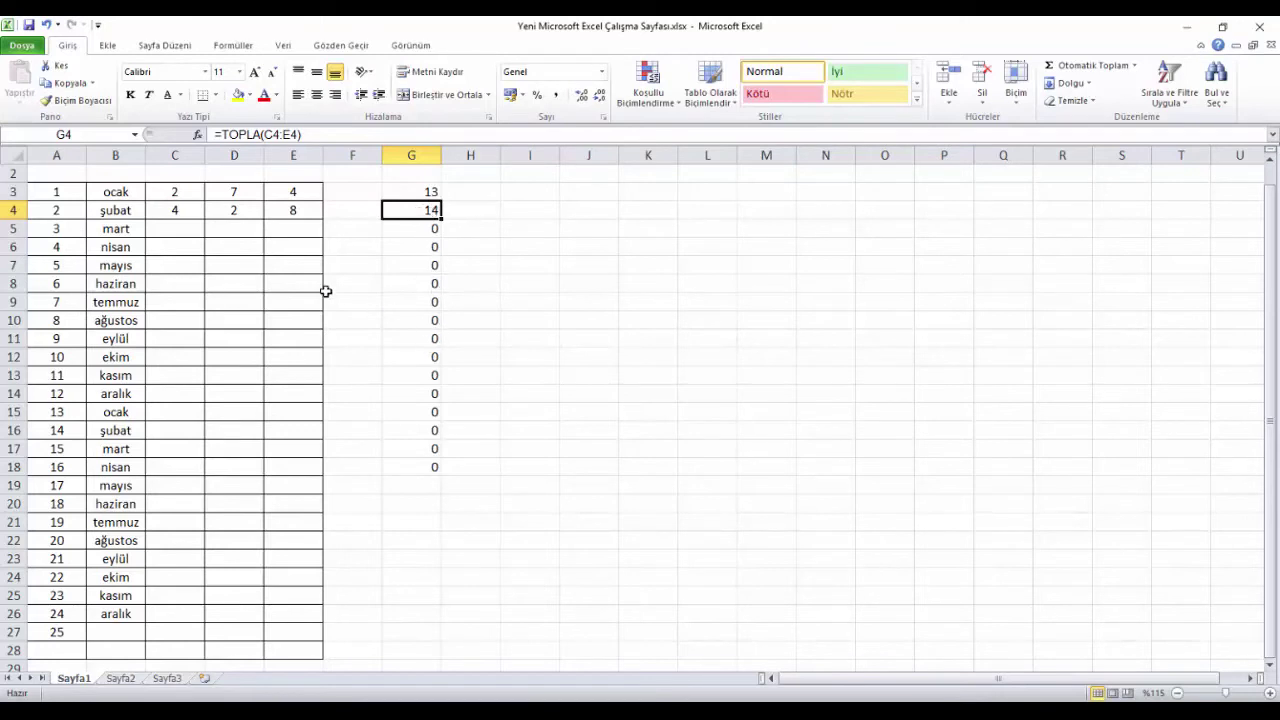
left_click(469, 191)
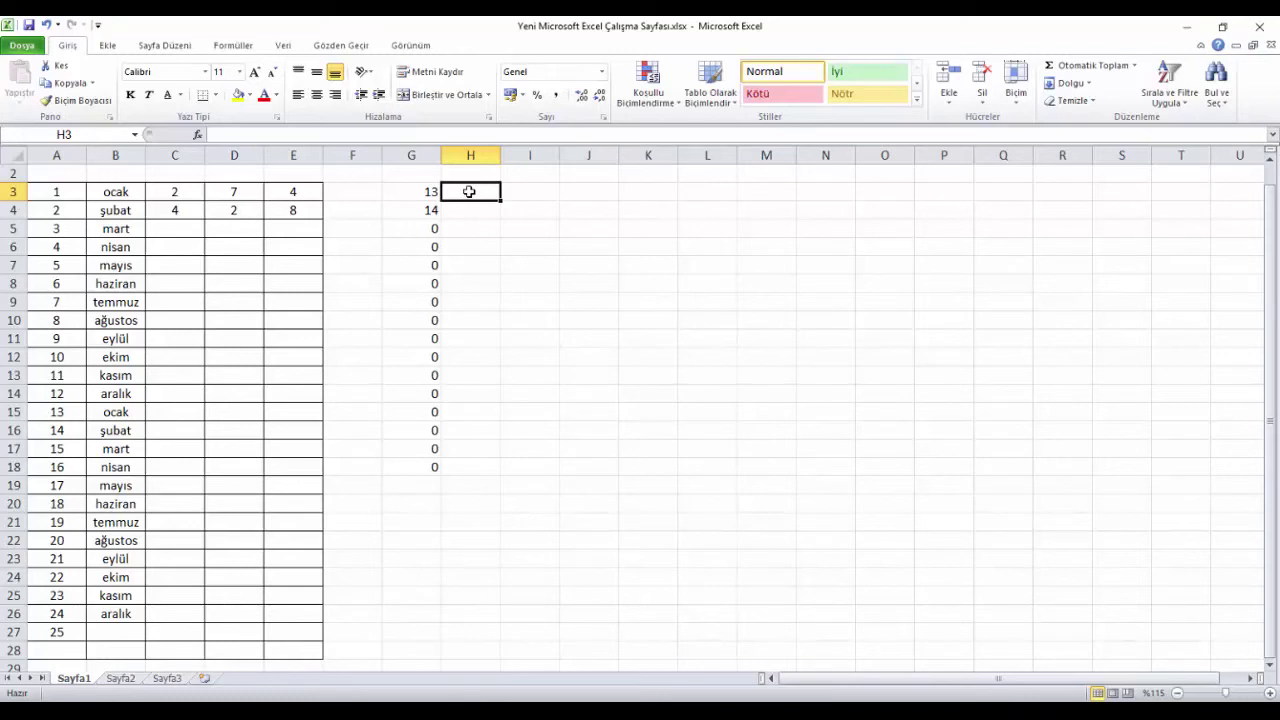
Enter the product formula =C3*D3*E3 in H3, giving 56
type("=")
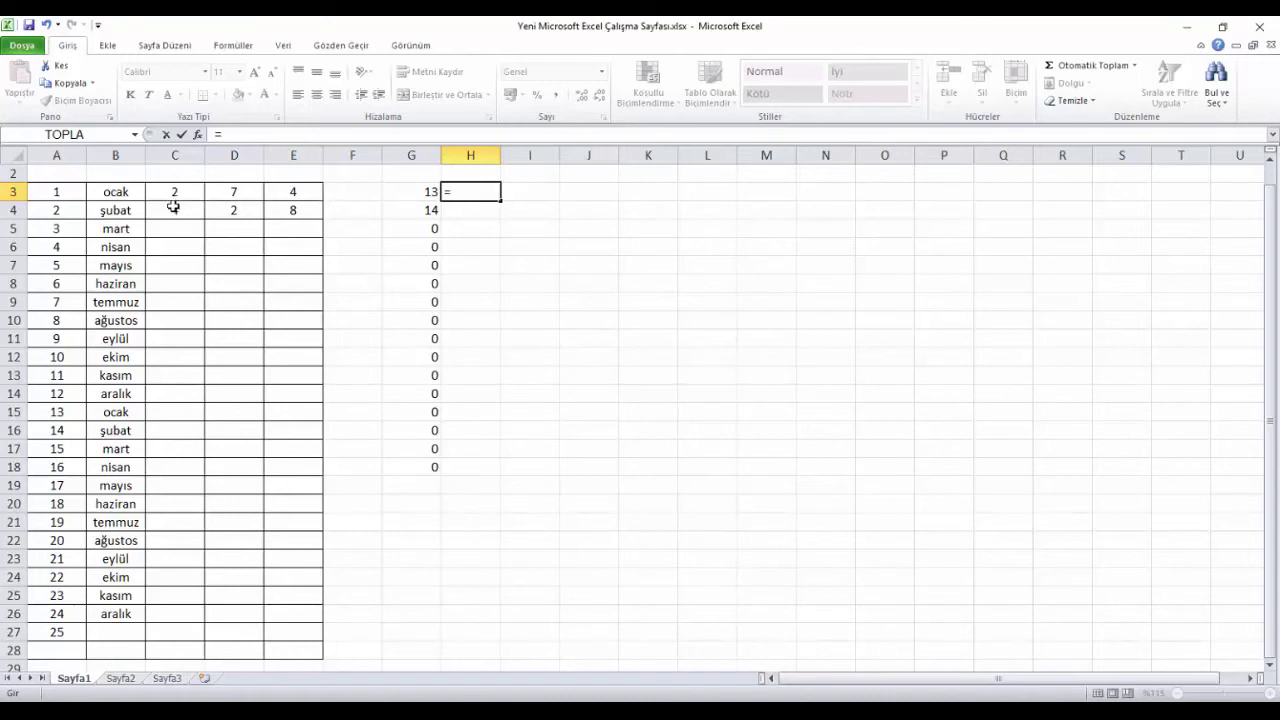
left_click(174, 194)
type("*")
left_click(240, 192)
type("*")
left_click(290, 193)
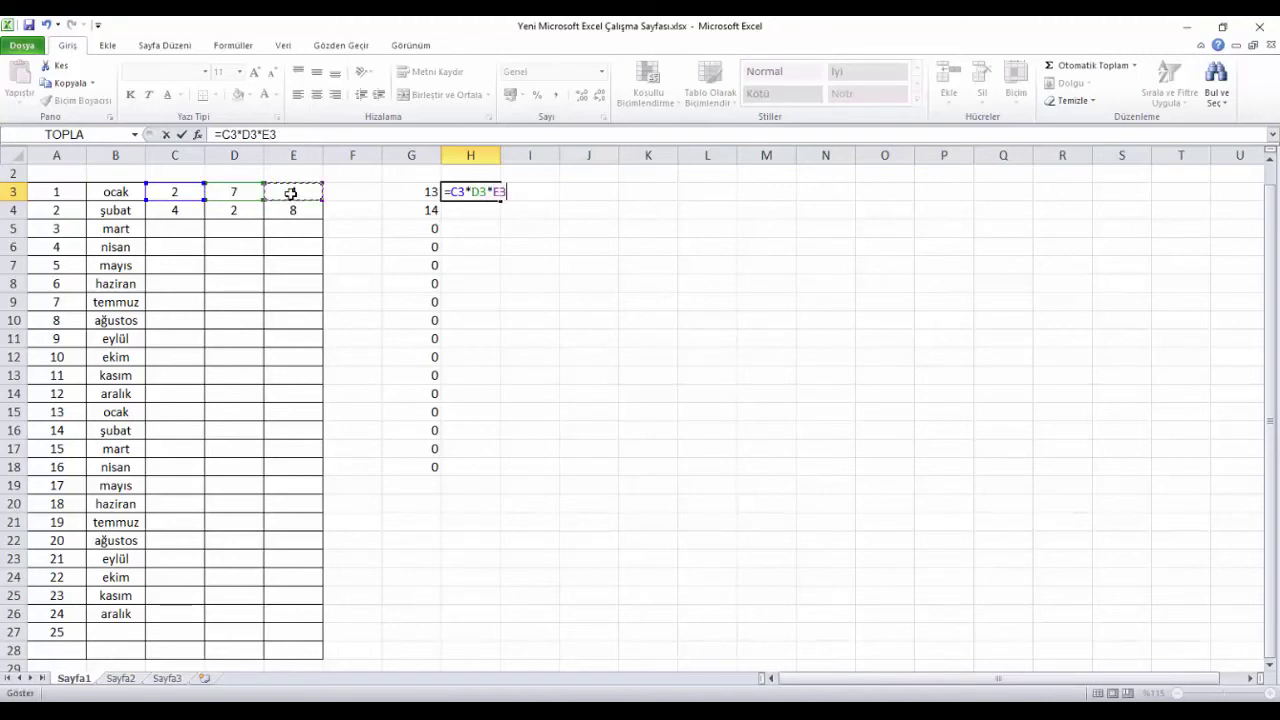
key("Return")
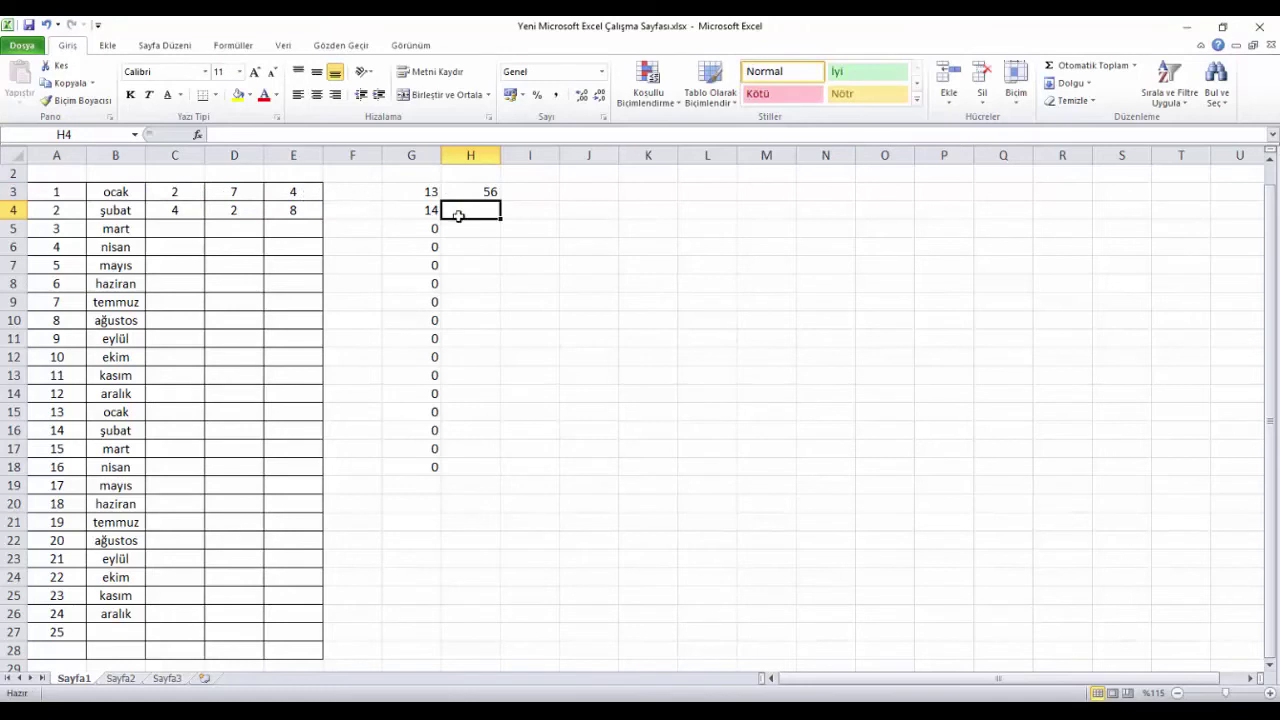
left_click(489, 191)
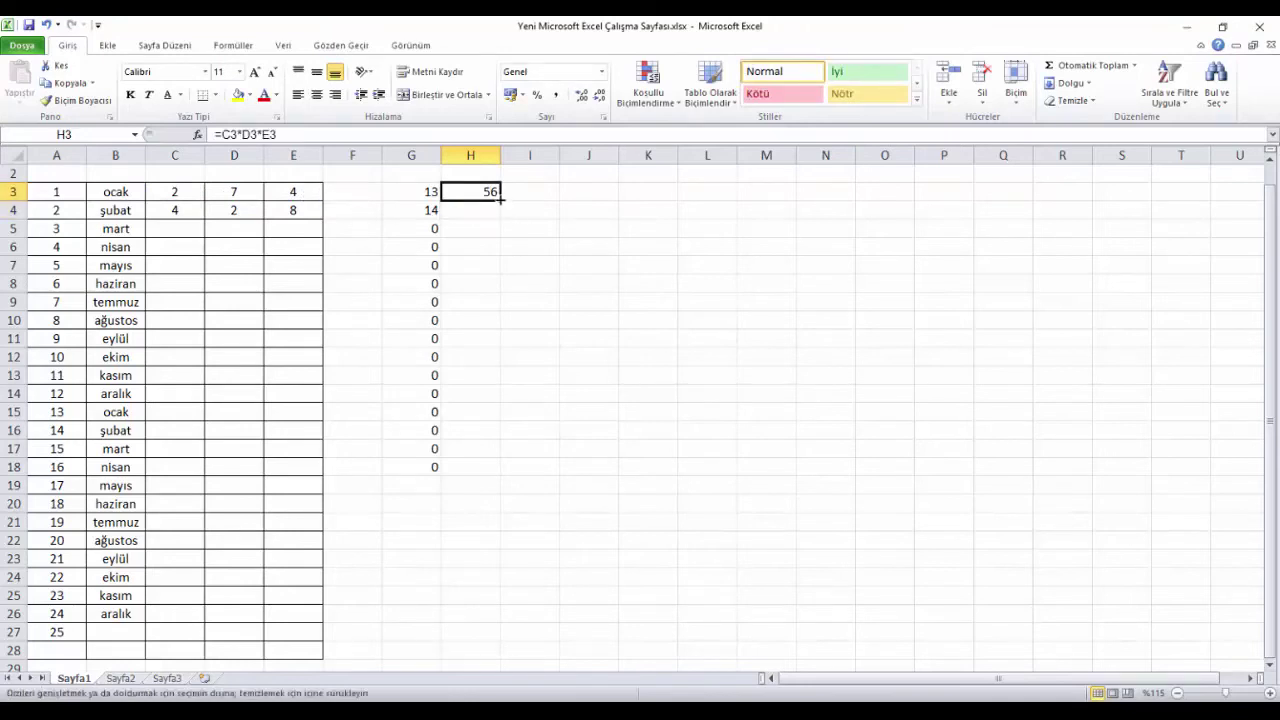
Fill the H3 product formula down column H to H18
left_click_drag(500, 209, 493, 447)
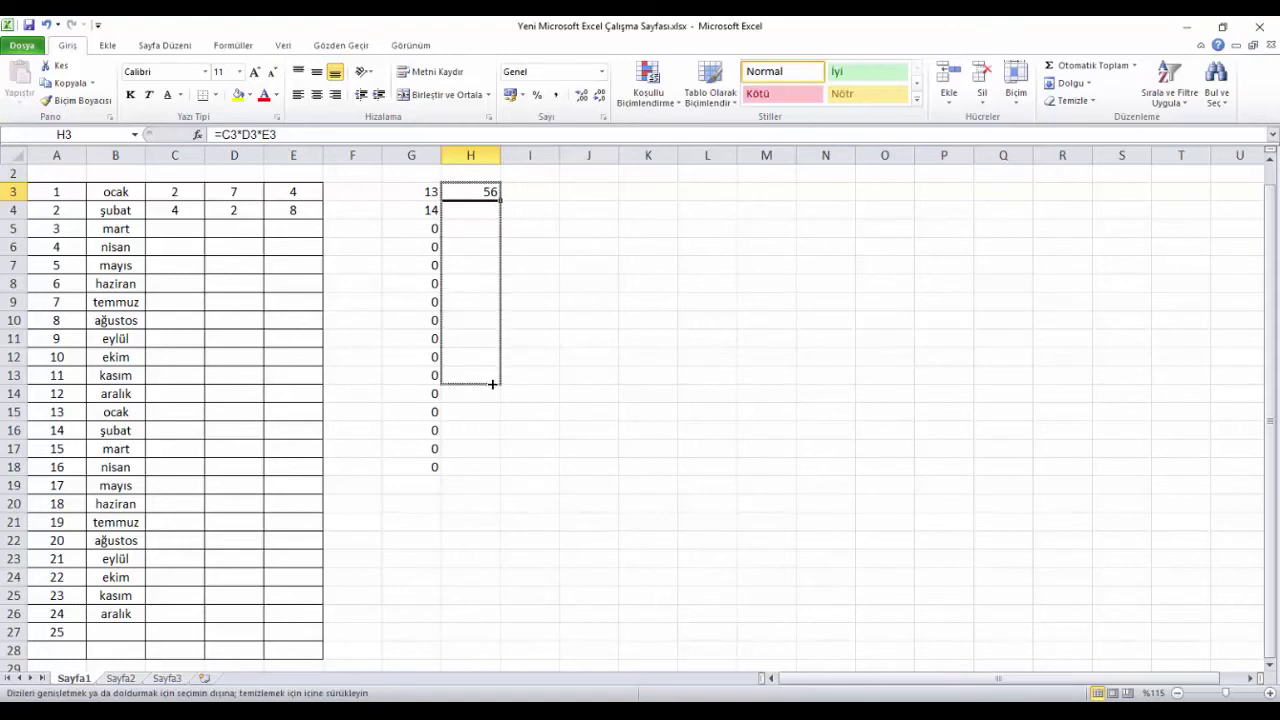
left_click_drag(493, 447, 493, 466)
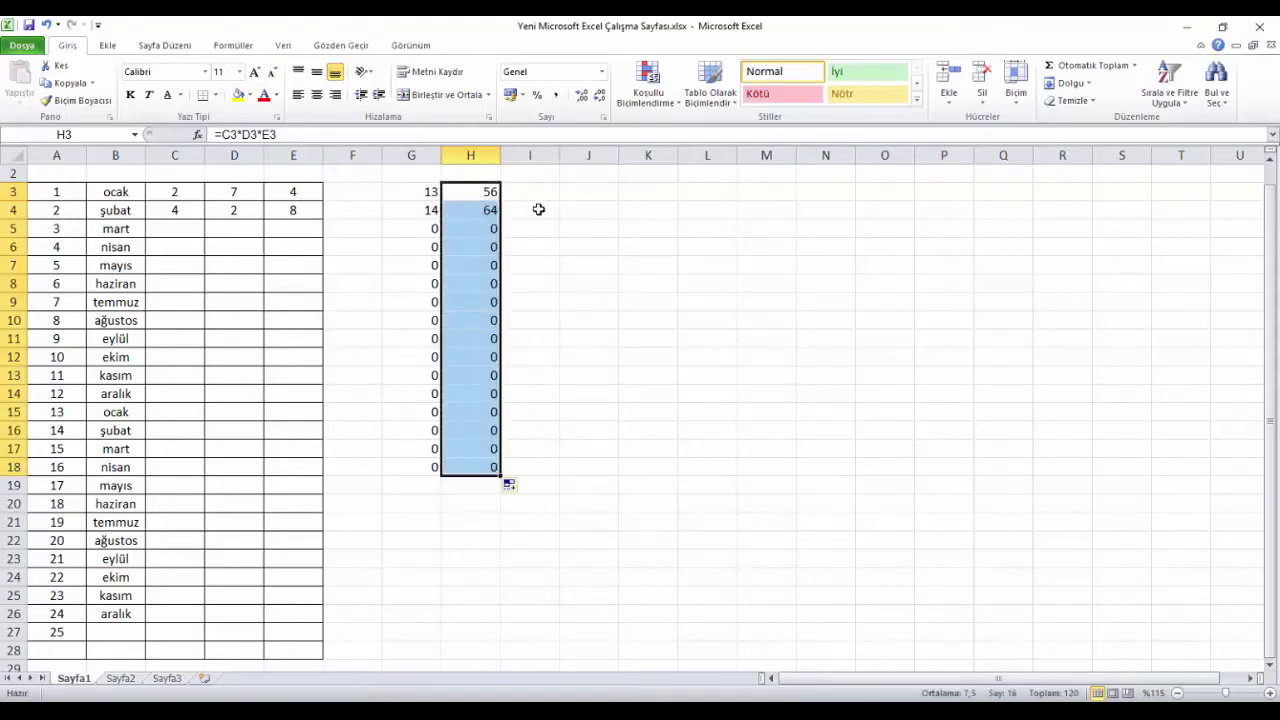
left_click(490, 212)
Verify H4 reads =C4*D4*E4 and shows 64 for the şubat row
left_click(166, 210)
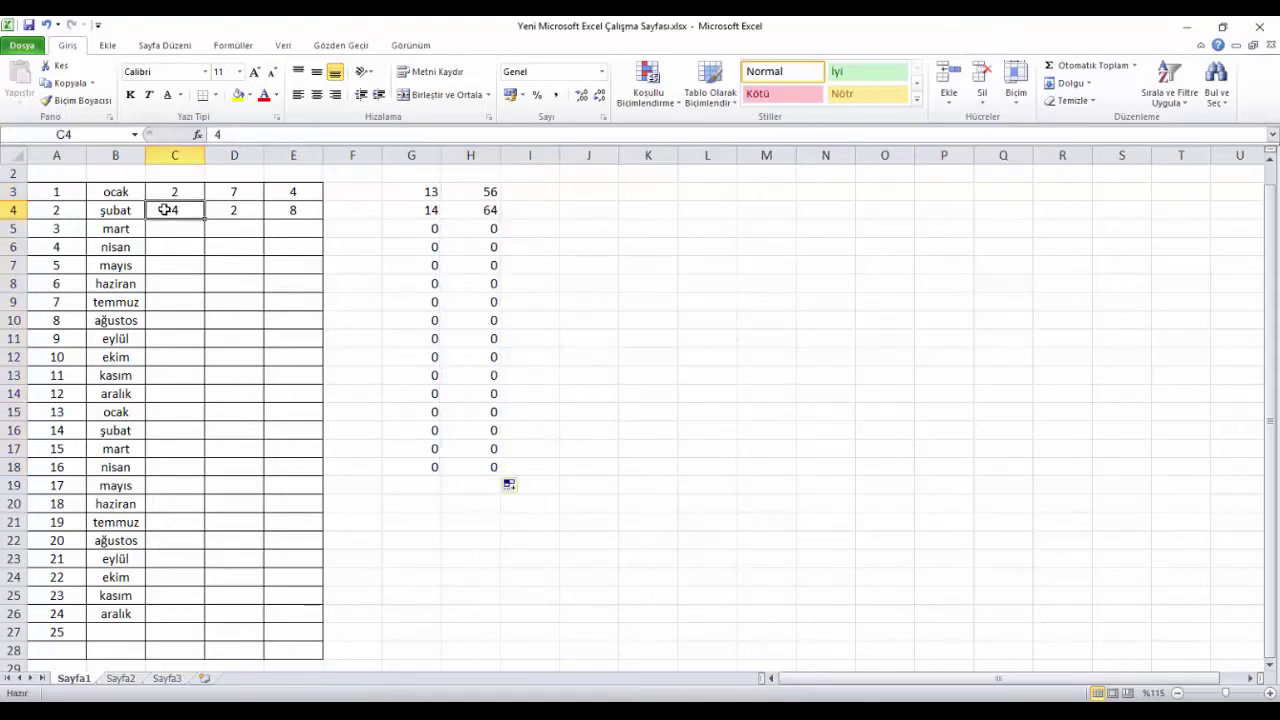
left_click(235, 216)
left_click(292, 212)
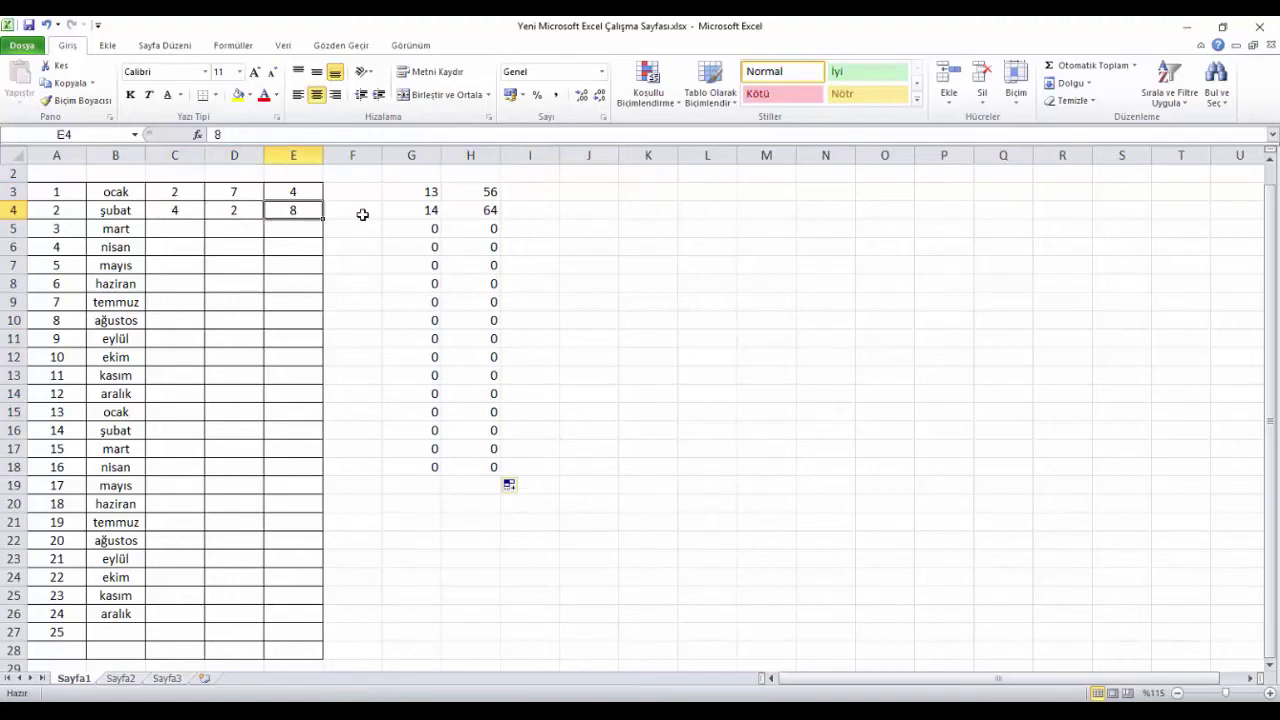
left_click(492, 211)
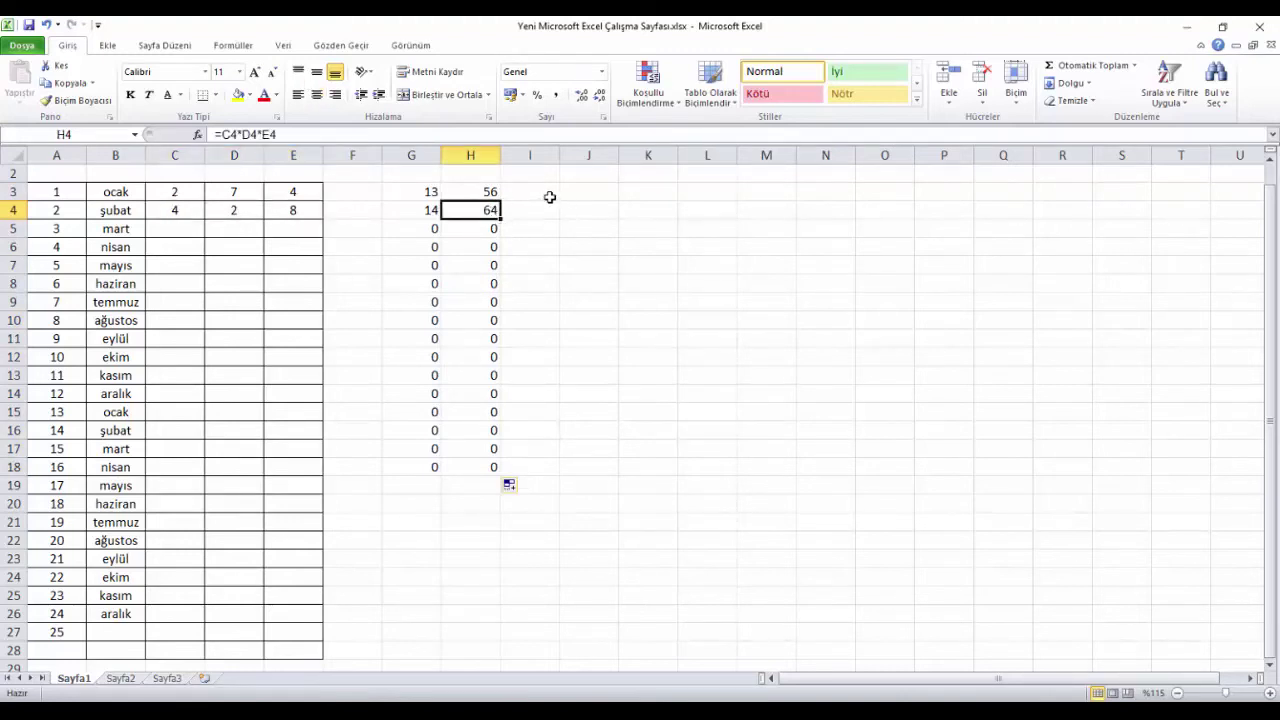
left_click(540, 195)
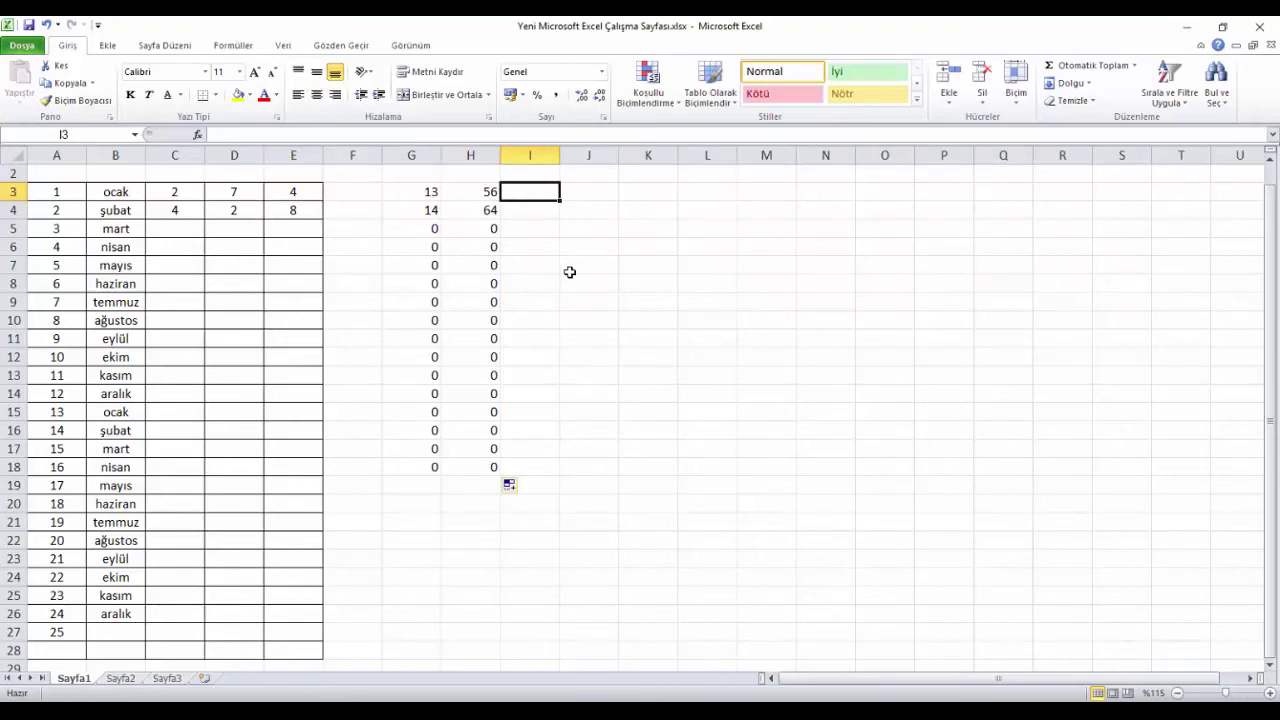
Enter =+(C3+D3)*E3 in I3, giving 36 for the ocak row
type("+")
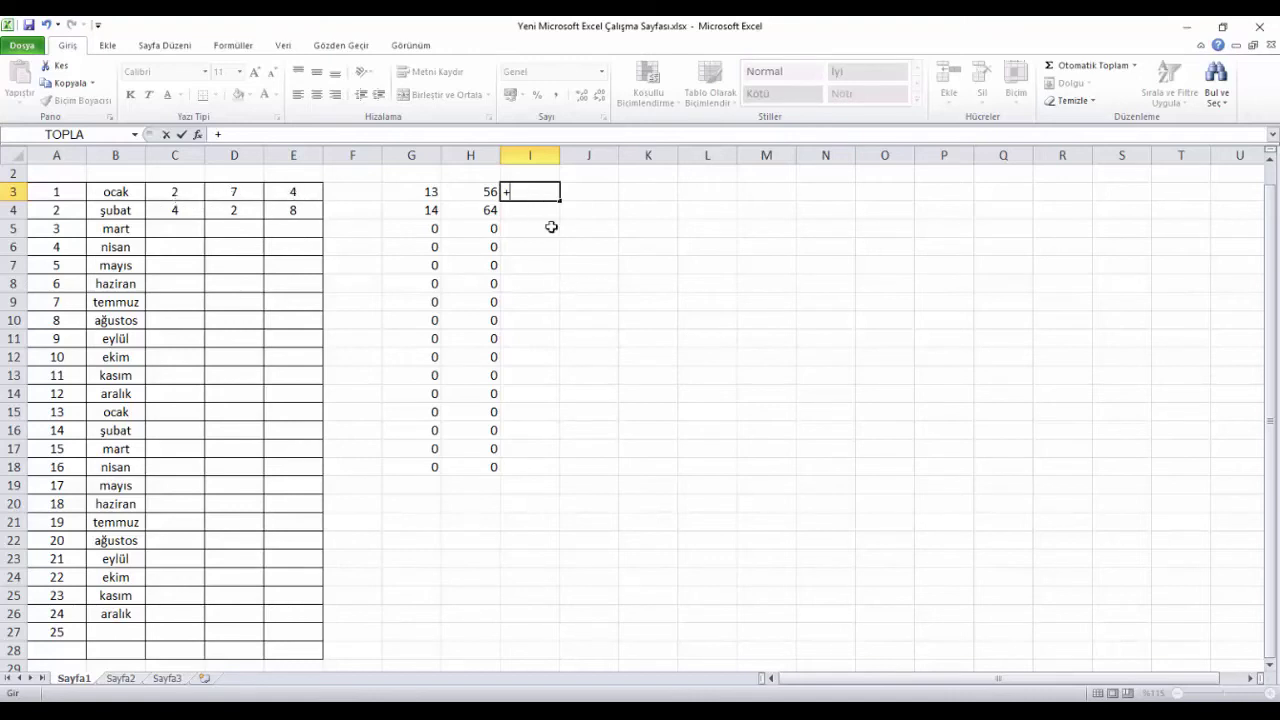
type("(")
left_click(184, 194)
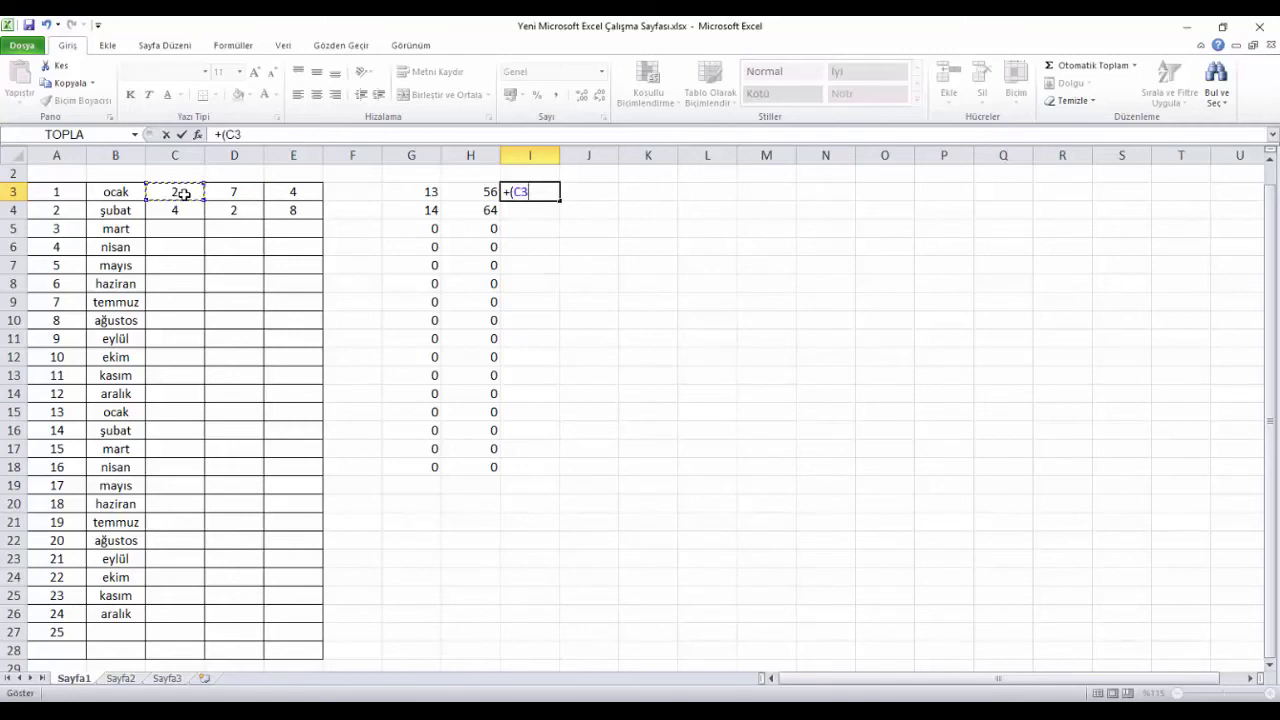
type("+")
left_click(240, 194)
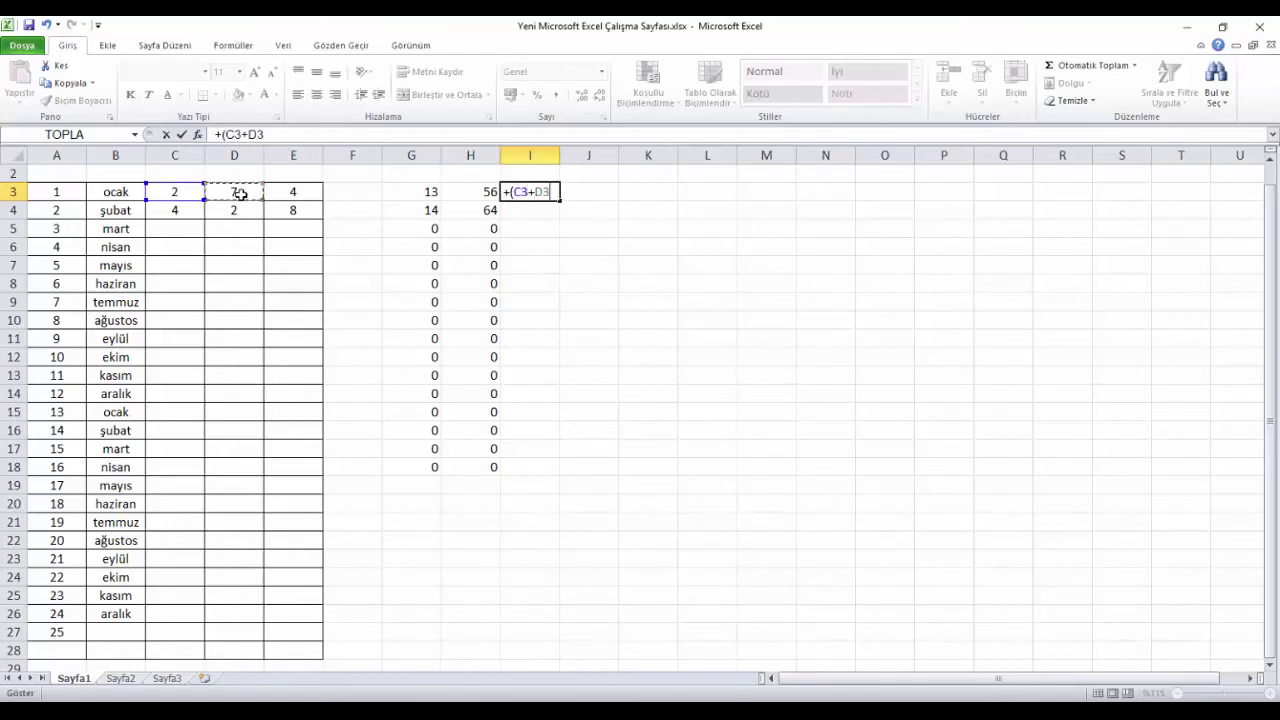
type(")*")
left_click(279, 193)
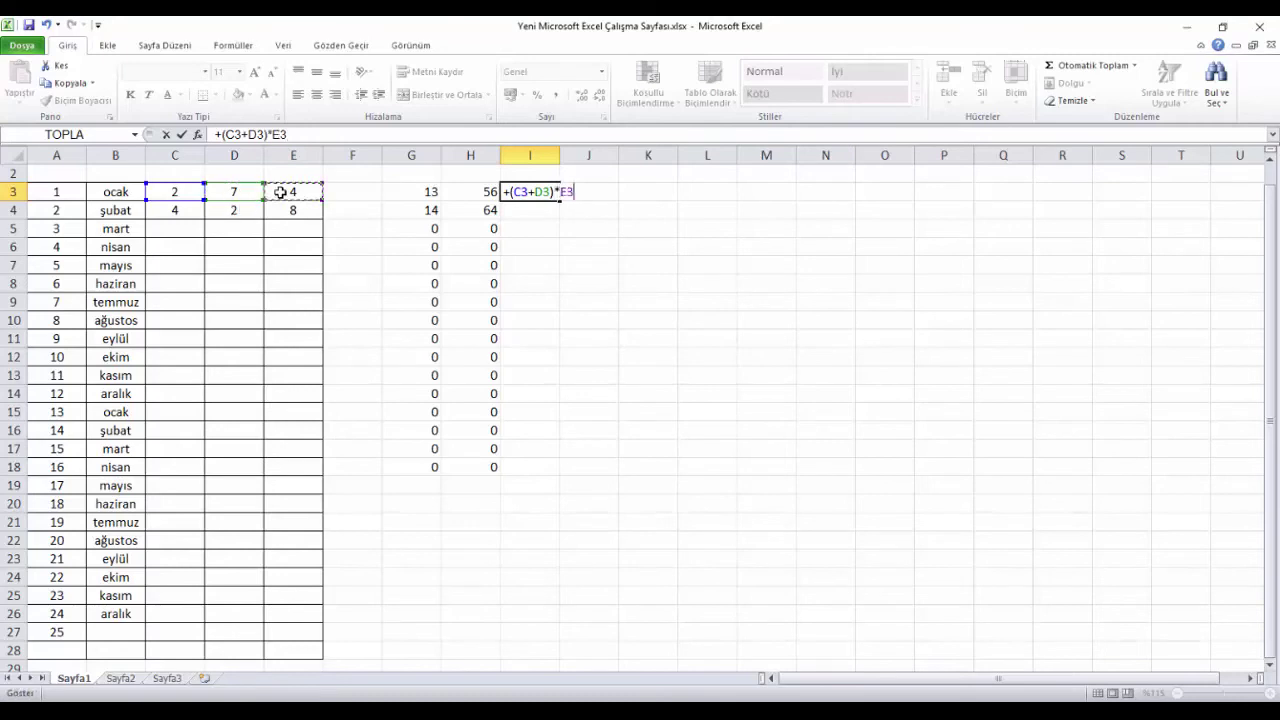
key("Return")
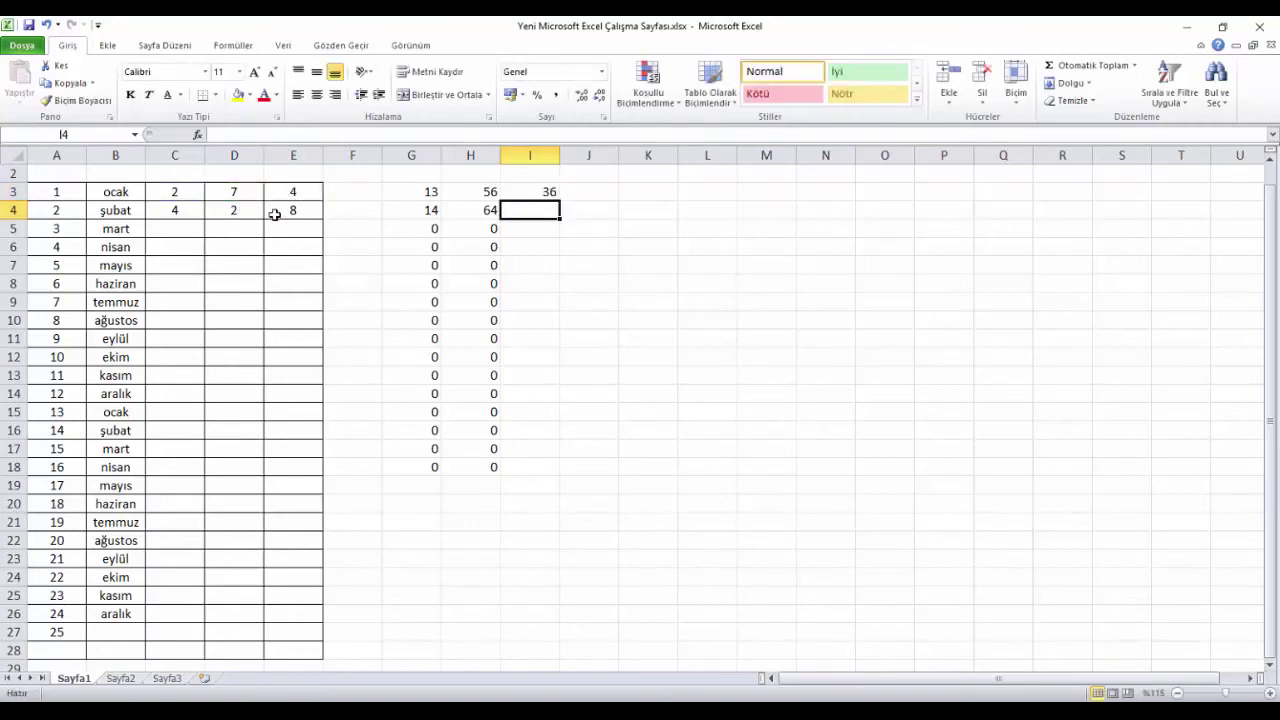
left_click(555, 190)
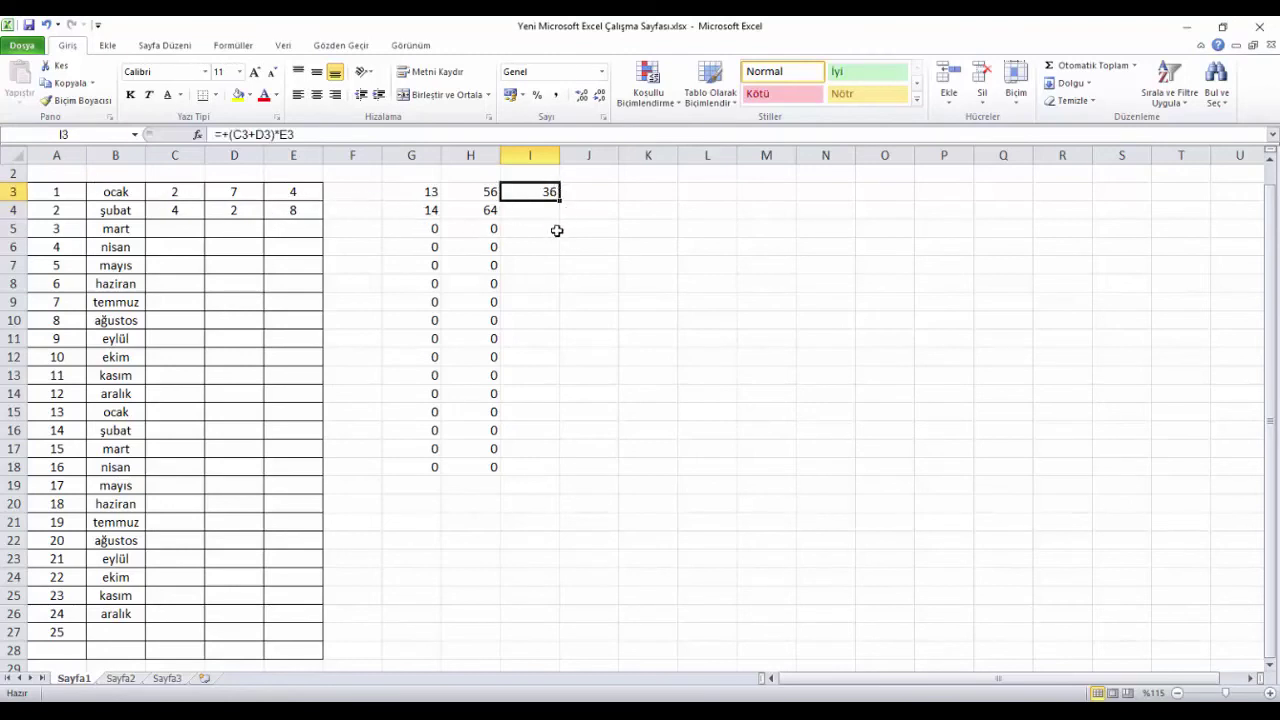
Fill the I3 (C+D)*E formula down column I to I16
left_click(541, 215)
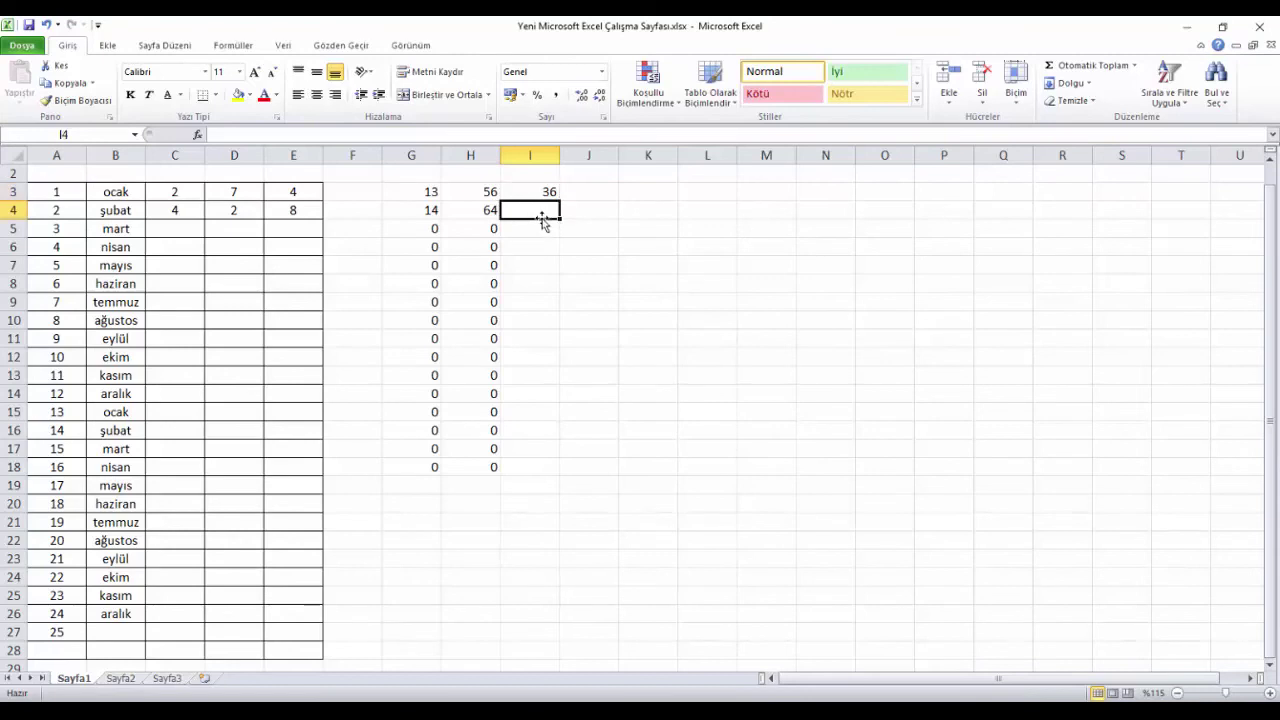
left_click(549, 196)
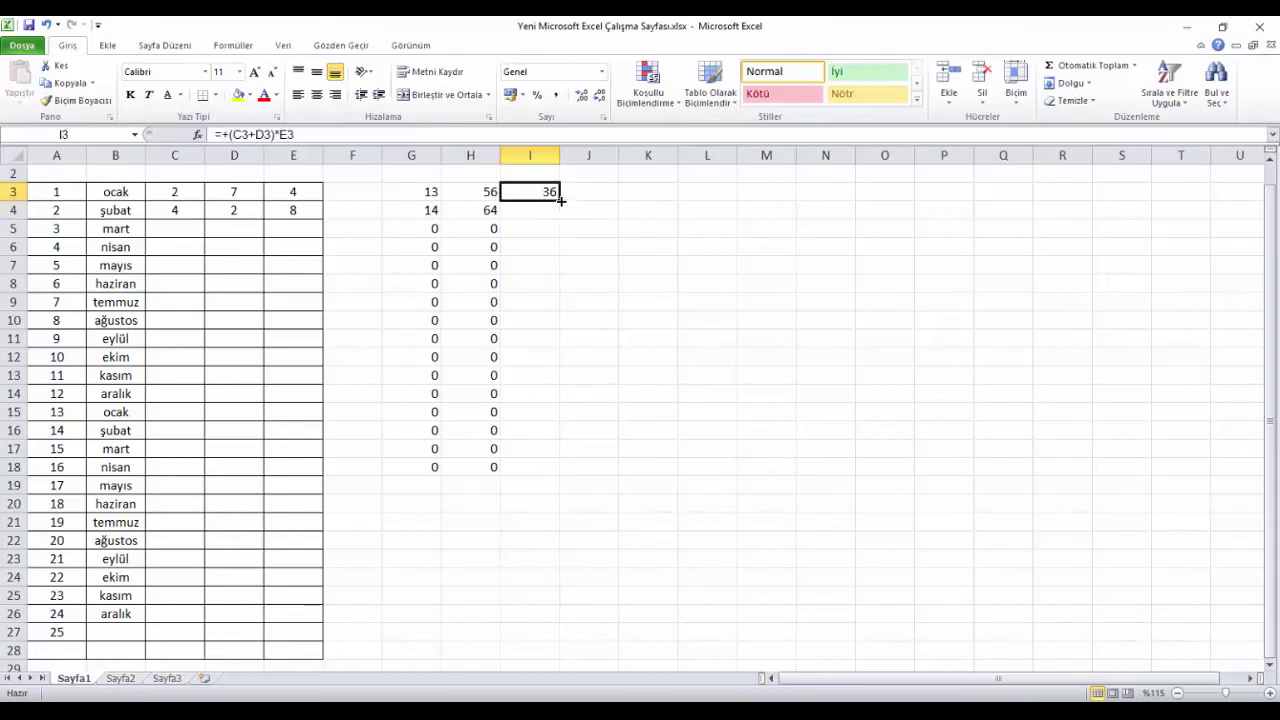
left_click_drag(561, 201, 563, 432)
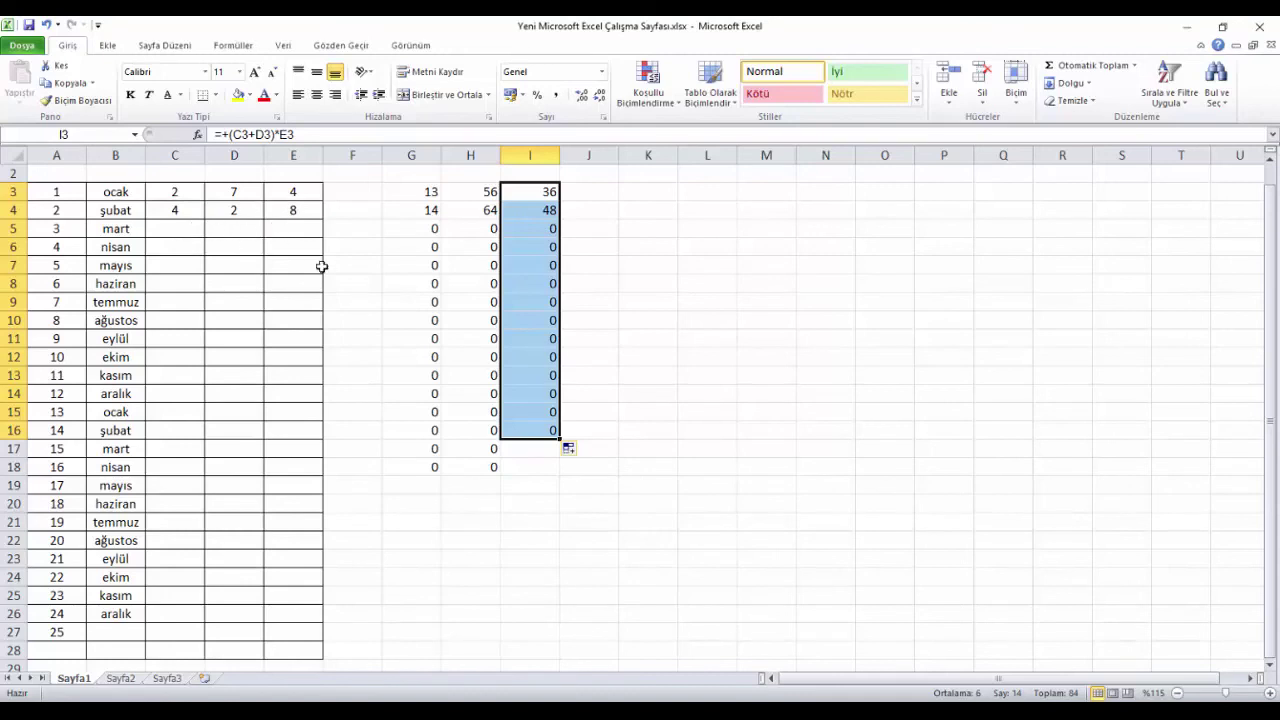
Check the adjusted formulas in I4 (48) and I5, then switch to the empty next sheet
left_click(550, 211)
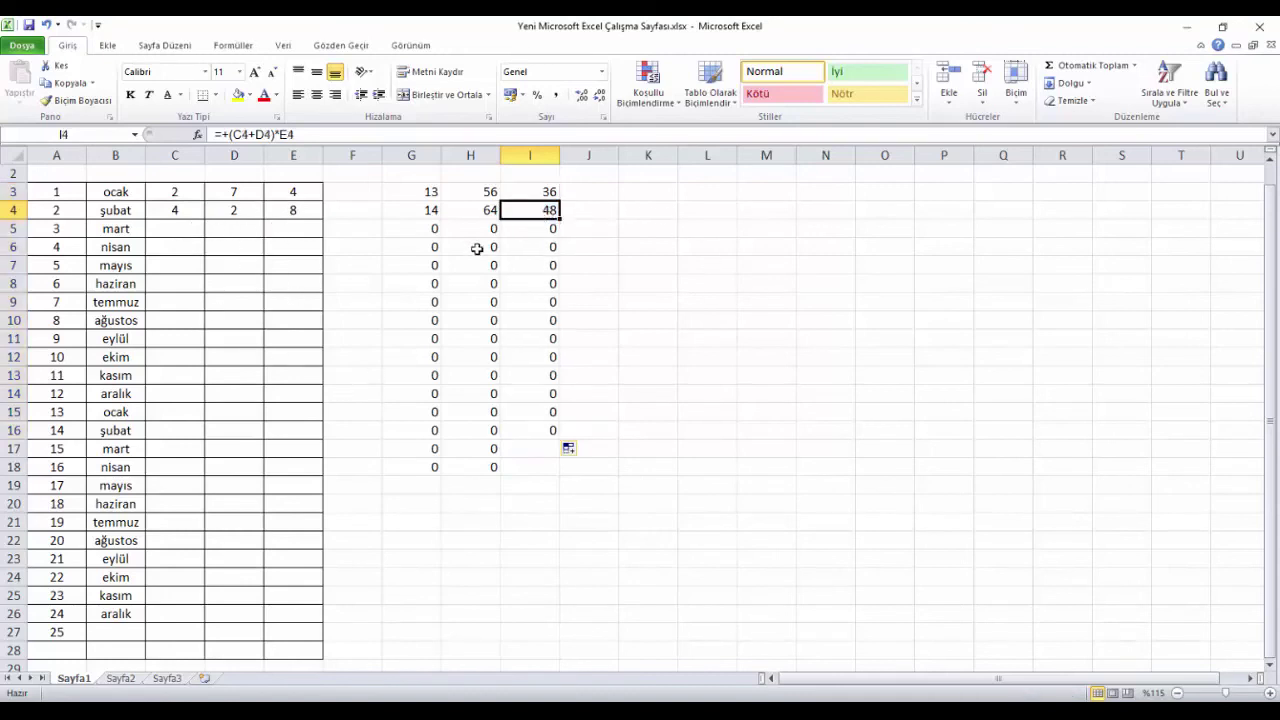
left_click(536, 230)
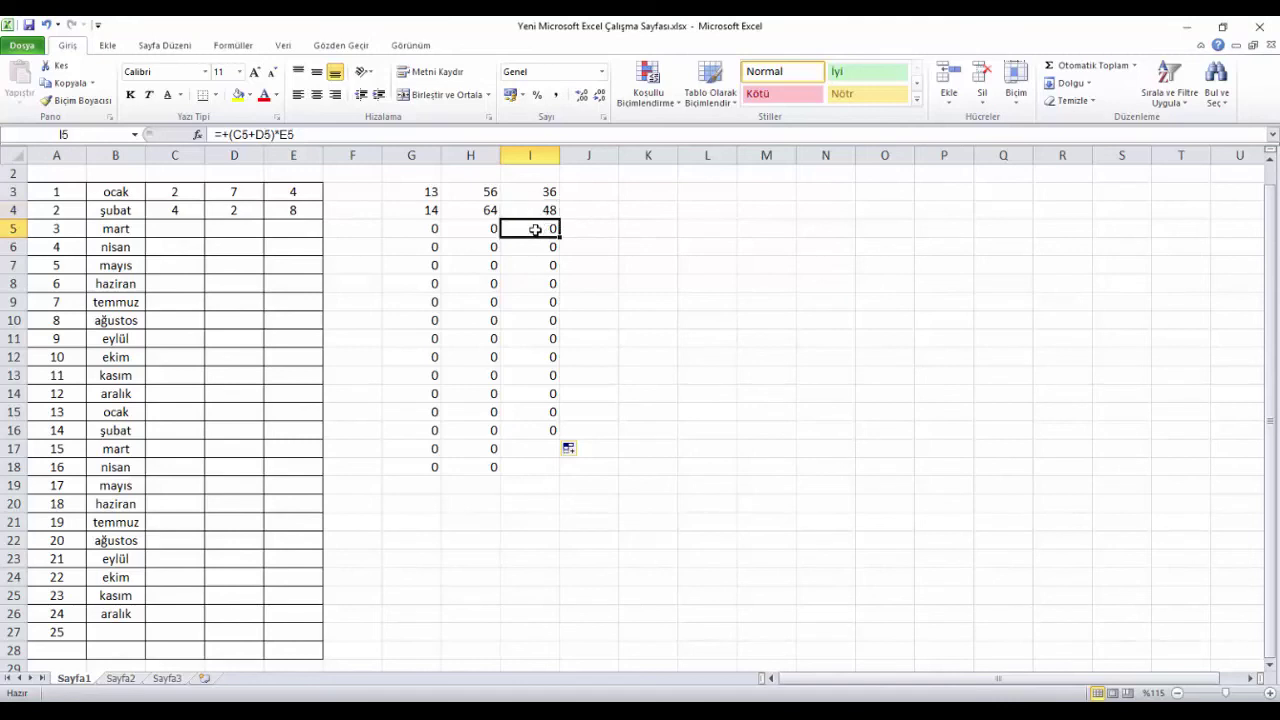
left_click(605, 322)
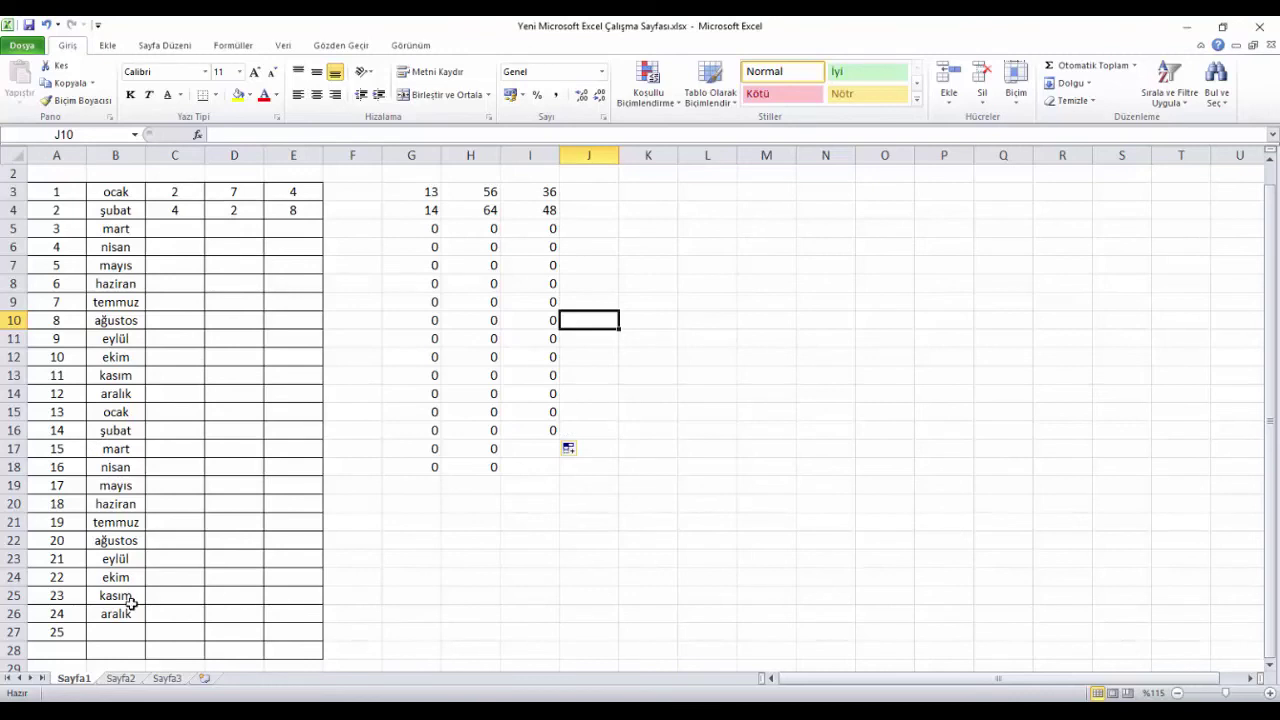
left_click(124, 684)
left_click(176, 684)
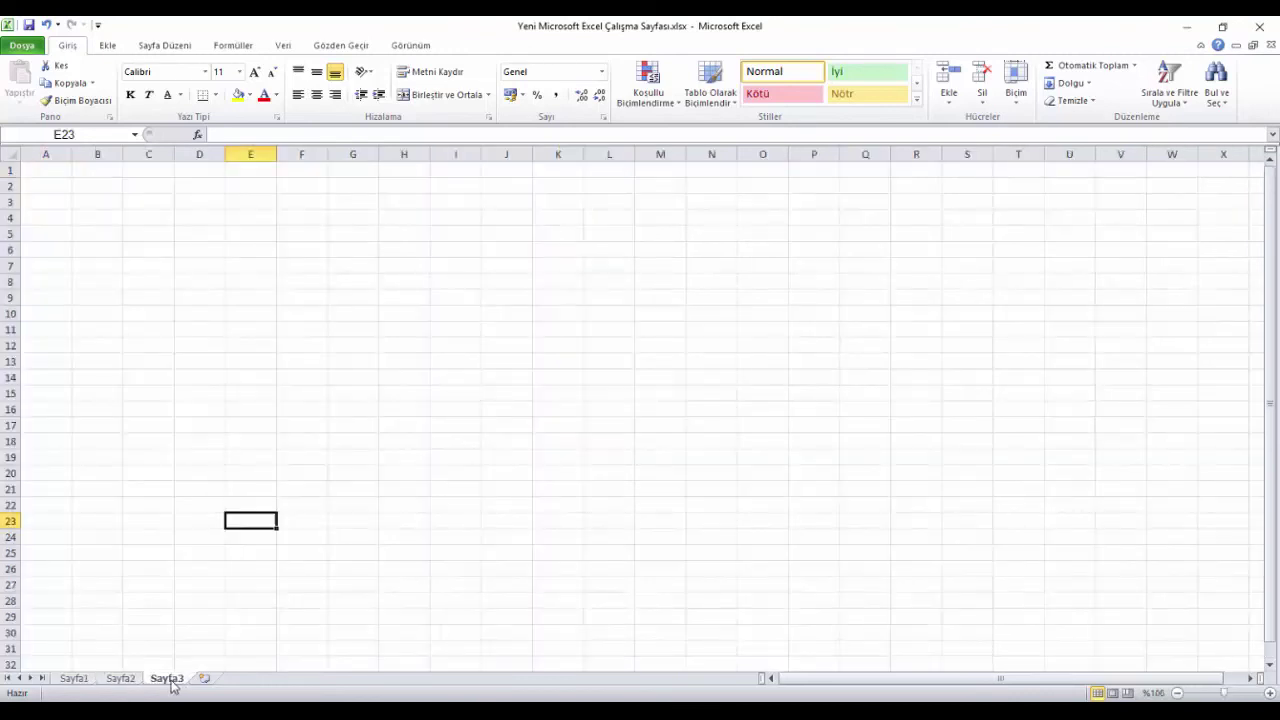
left_click(86, 682)
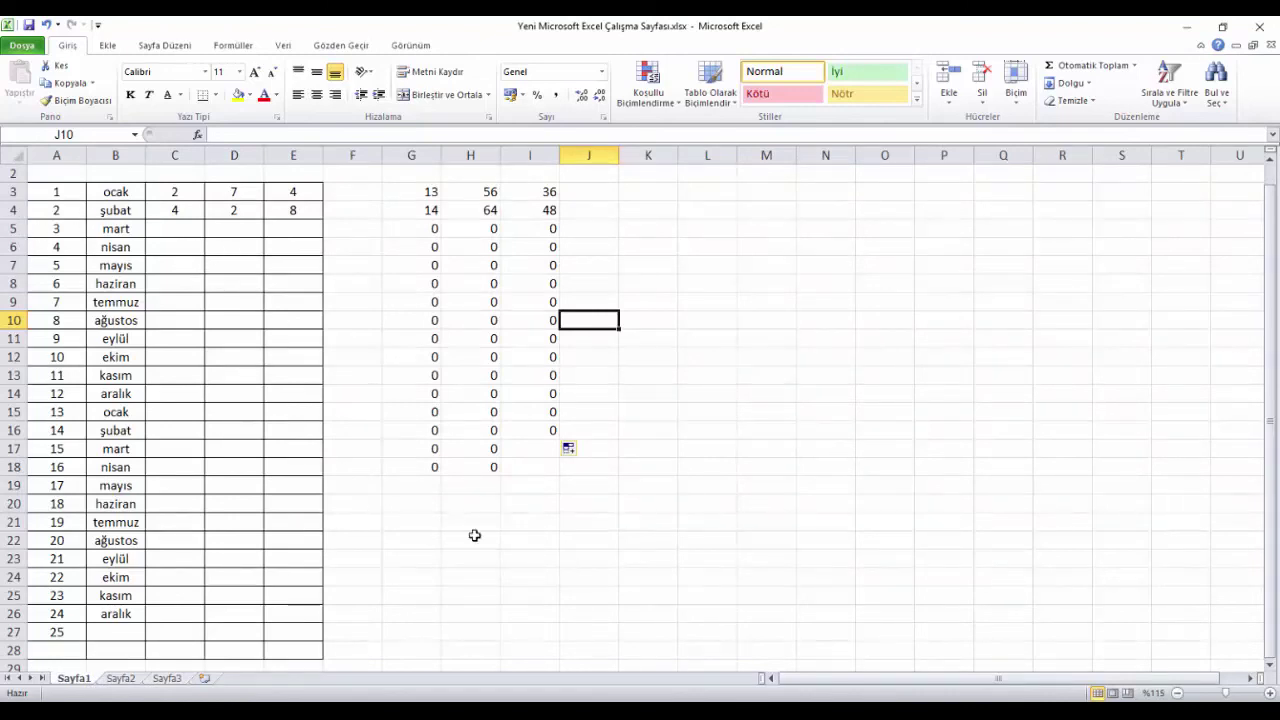
left_click(586, 234)
left_click(708, 270)
left_click(763, 348)
left_click(696, 378)
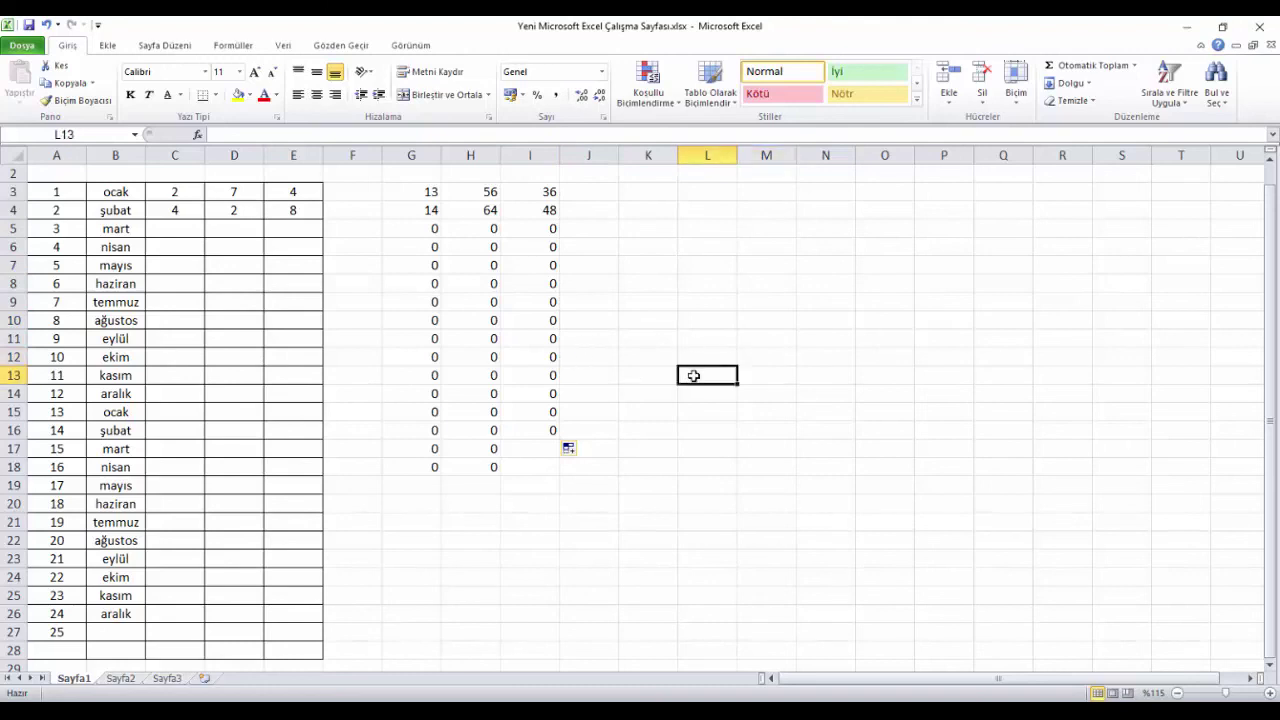
left_click(720, 446)
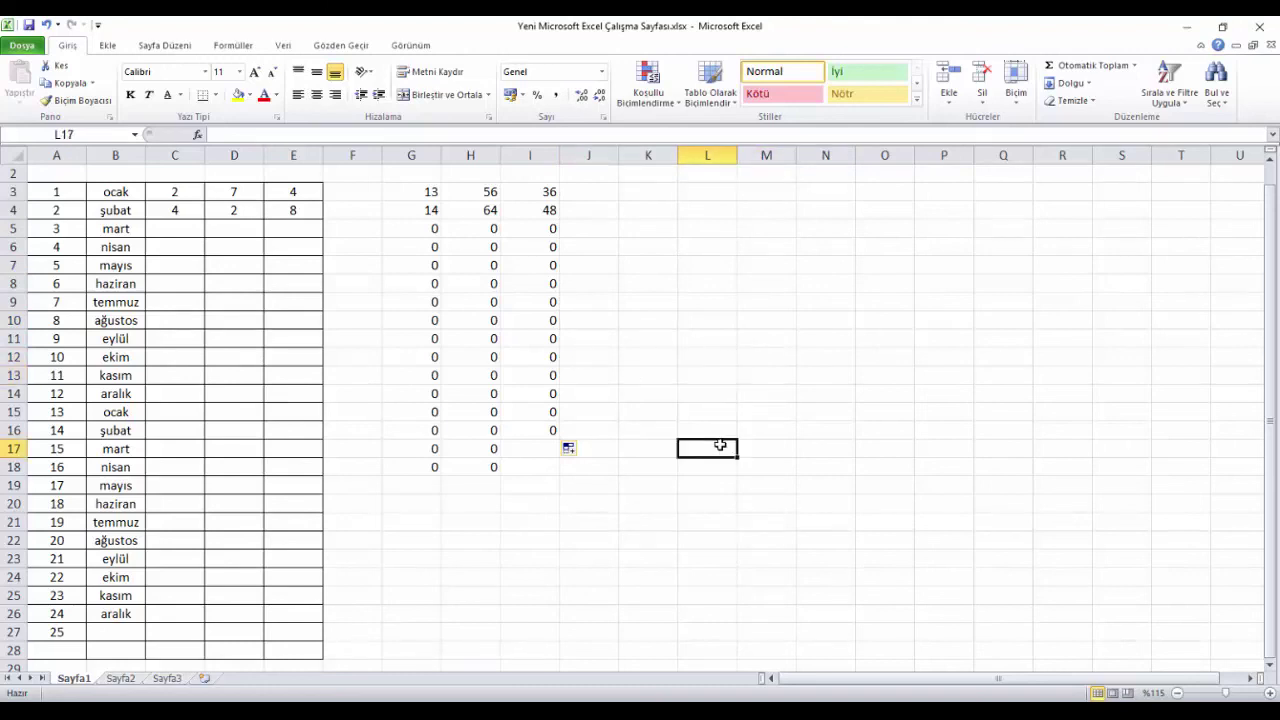